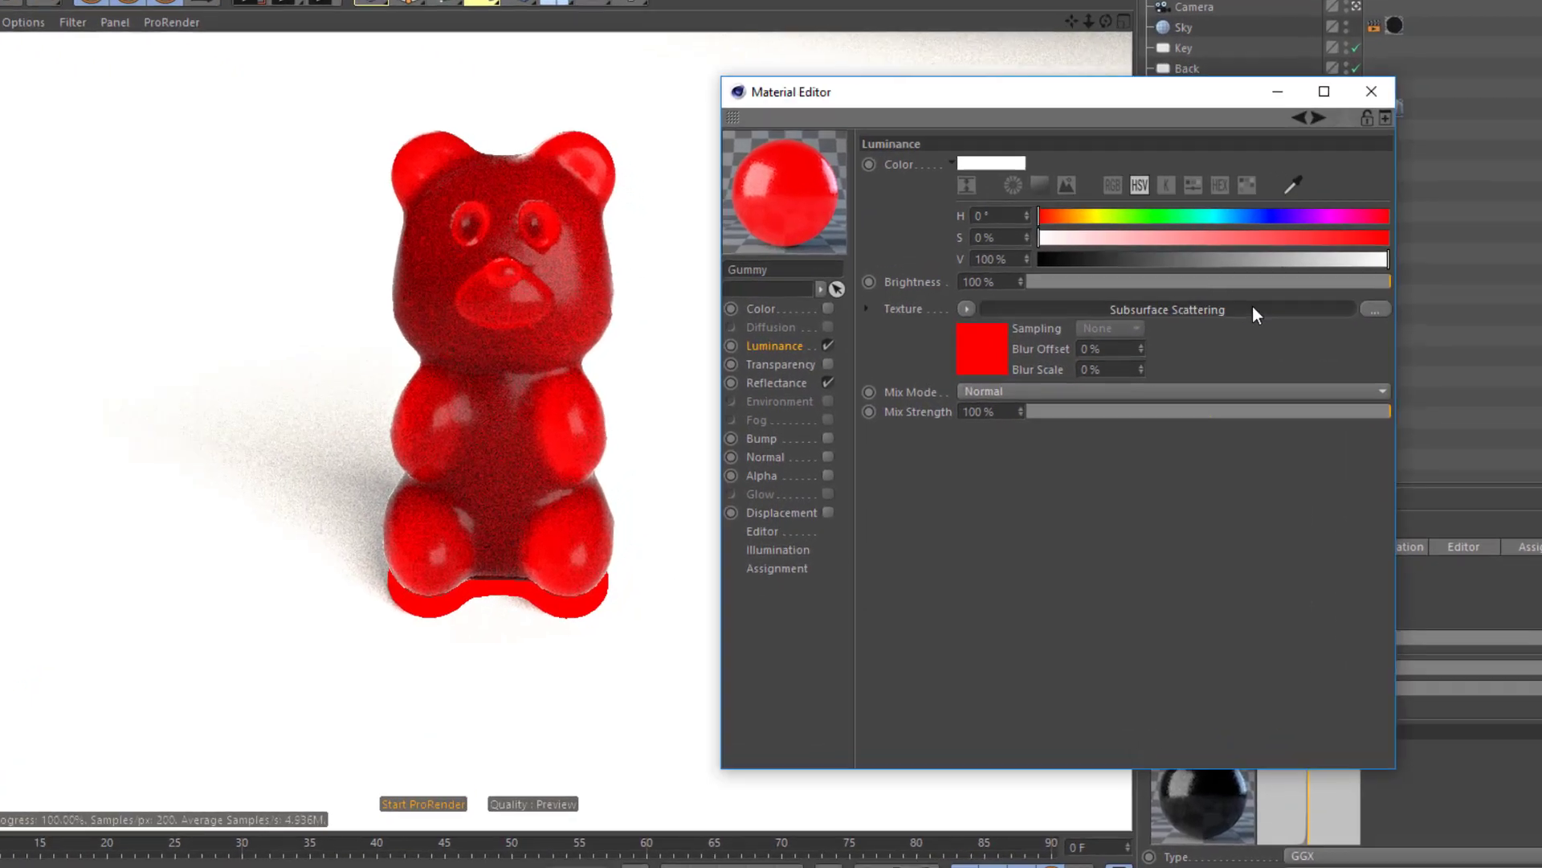
Step: Browse the scattering Preset list and close it without choosing a preset
{"action": "left_click", "coordinate": [1254, 310]}
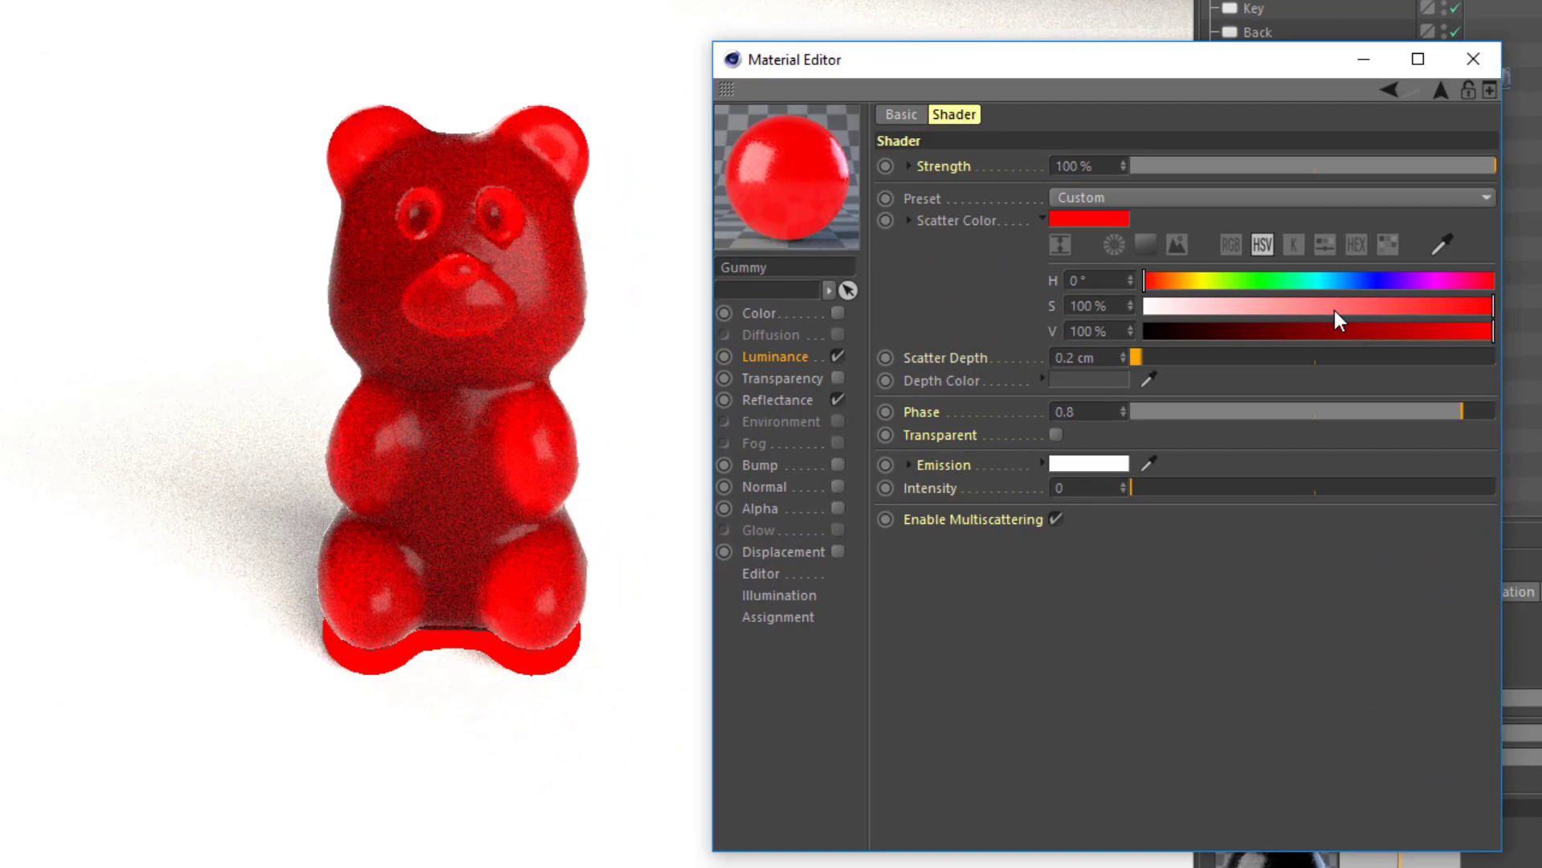
{"action": "left_click", "coordinate": [1271, 197]}
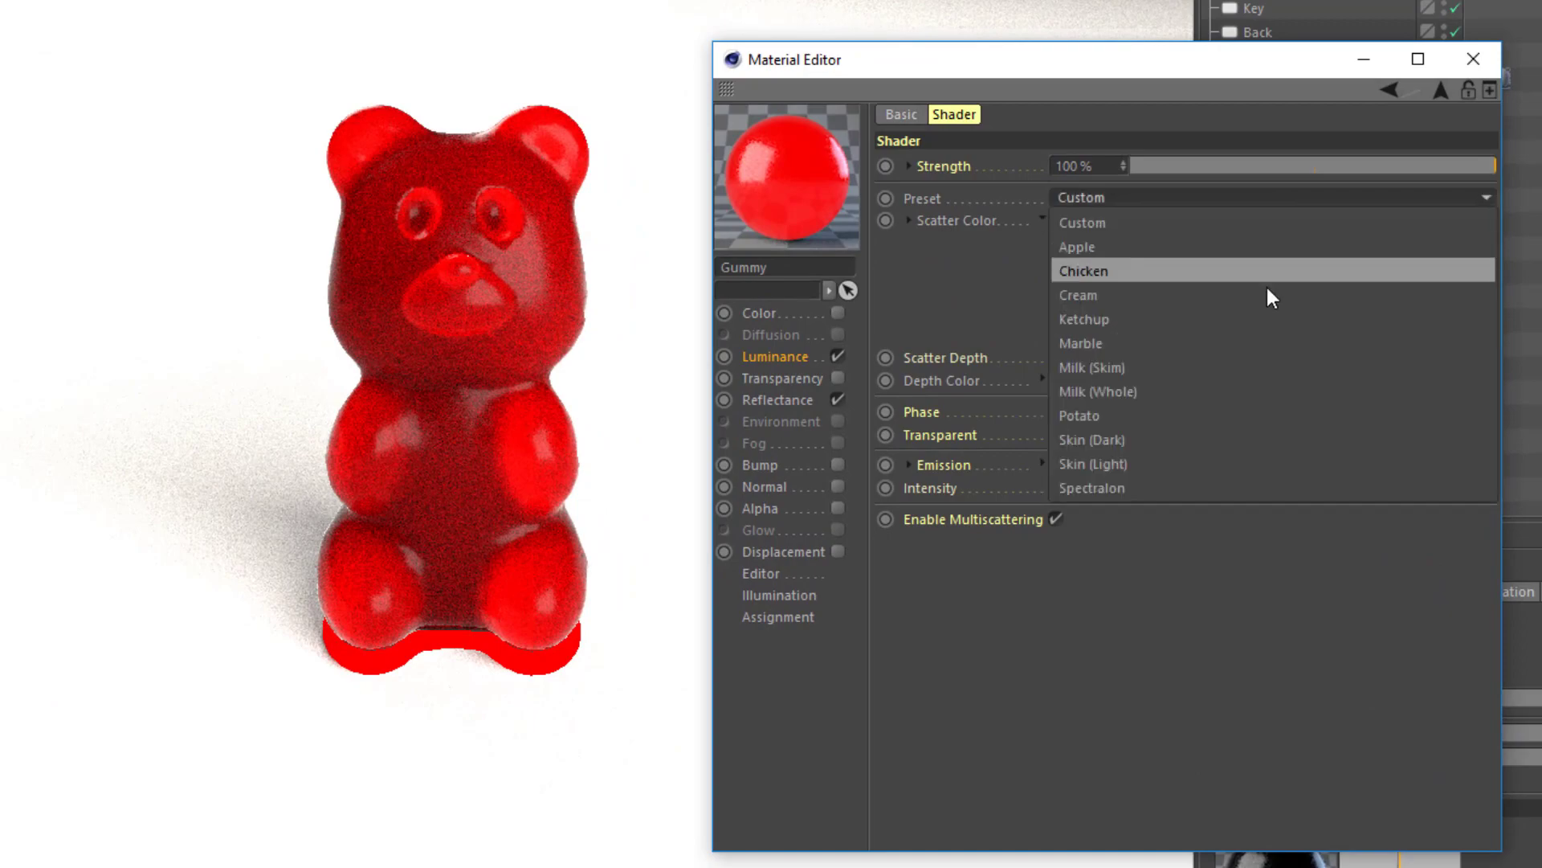
{"action": "key", "text": "Escape"}
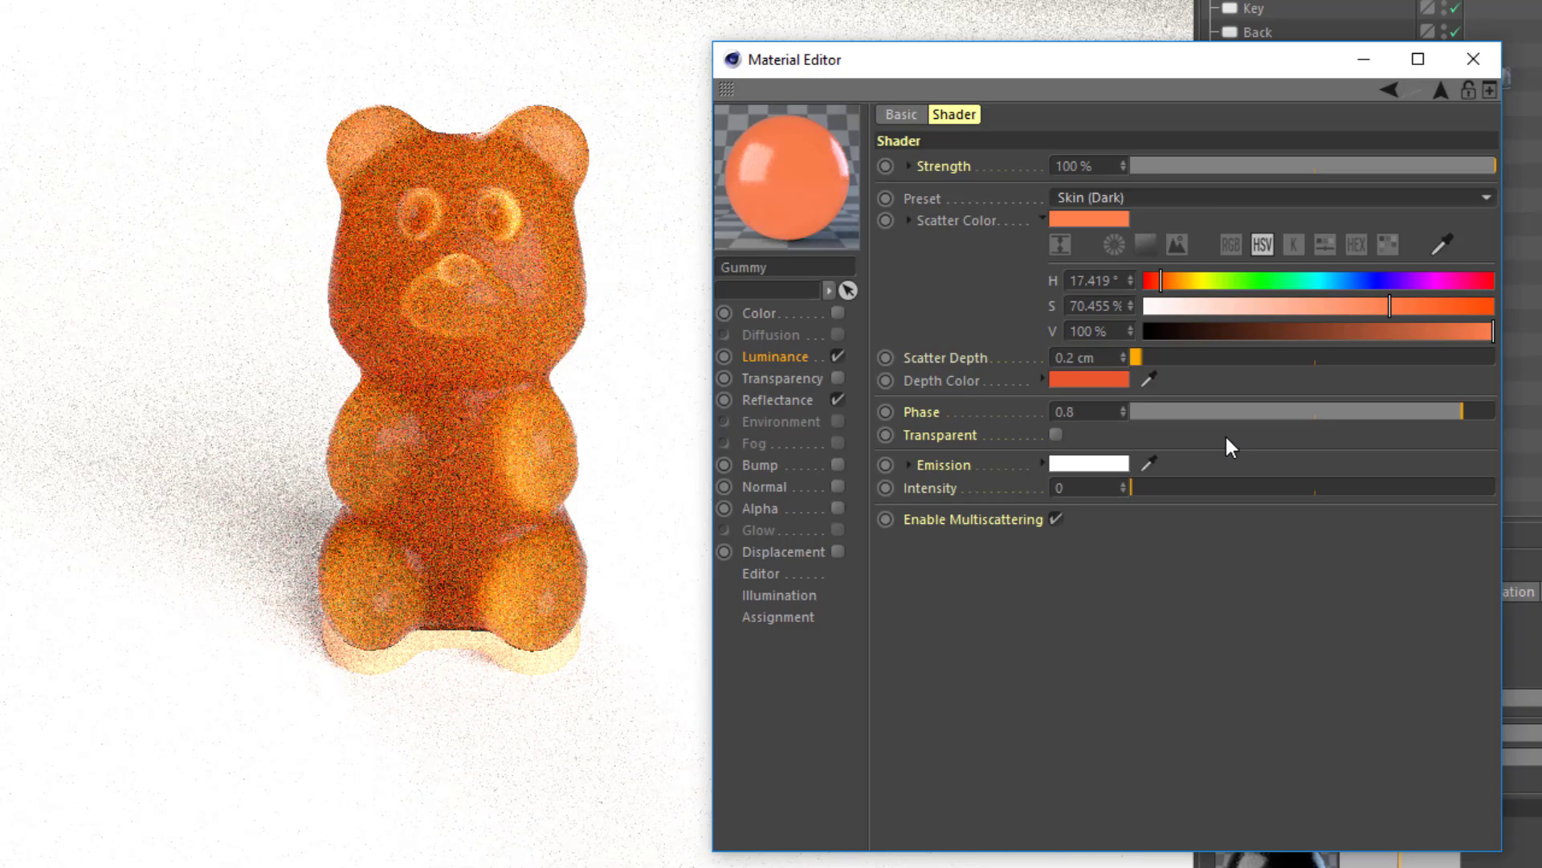
Step: Make the scatter colour a full-saturation hot pink: H 339°, S 100%
{"action": "left_click", "coordinate": [1474, 281]}
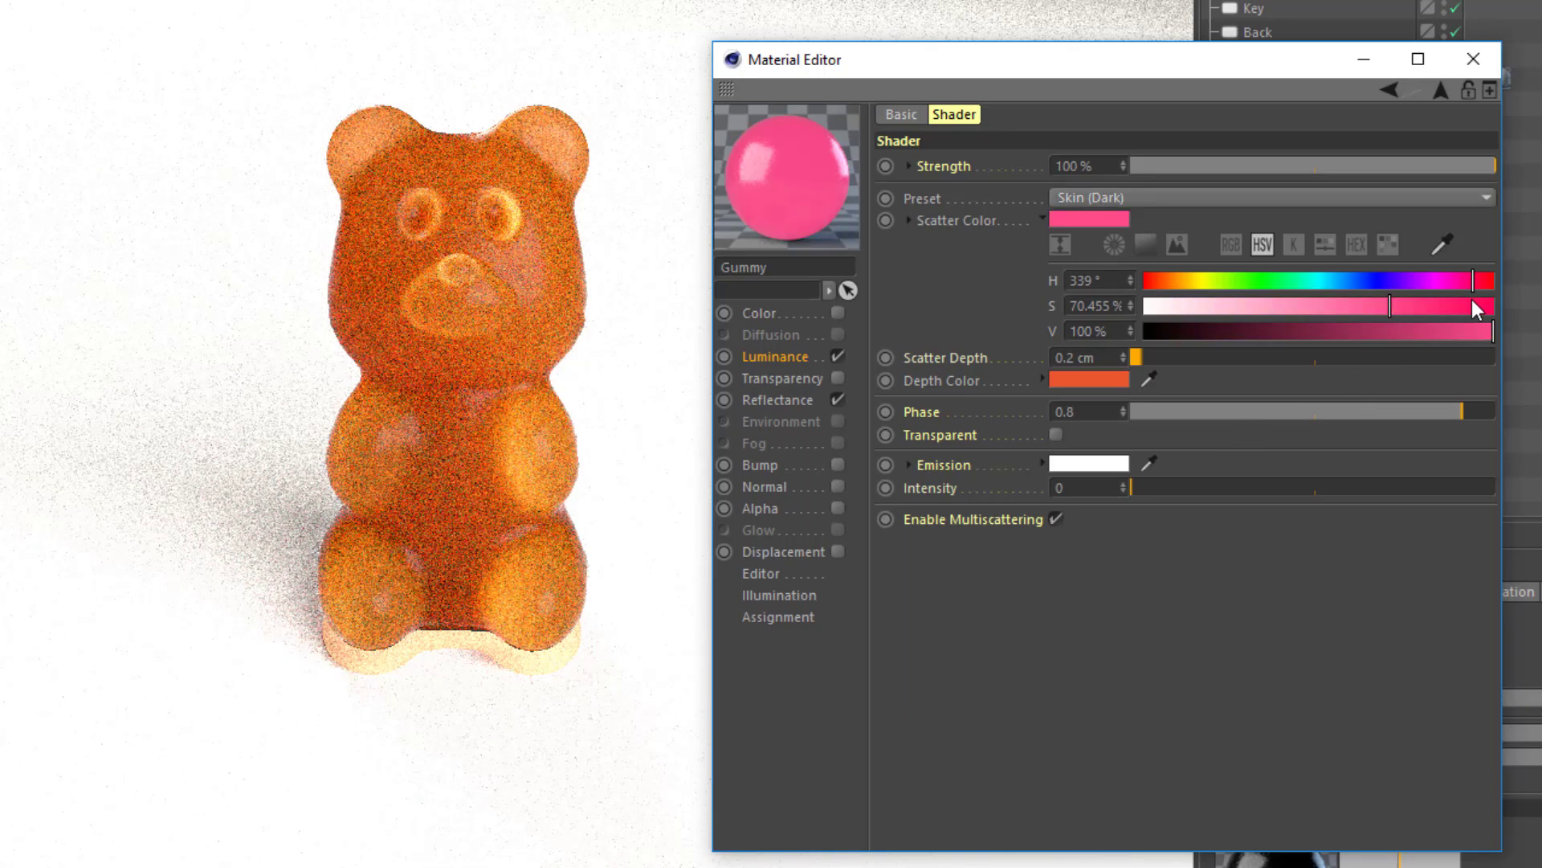
{"action": "left_click_drag", "start_coordinate": [1472, 305], "coordinate": [1496, 310]}
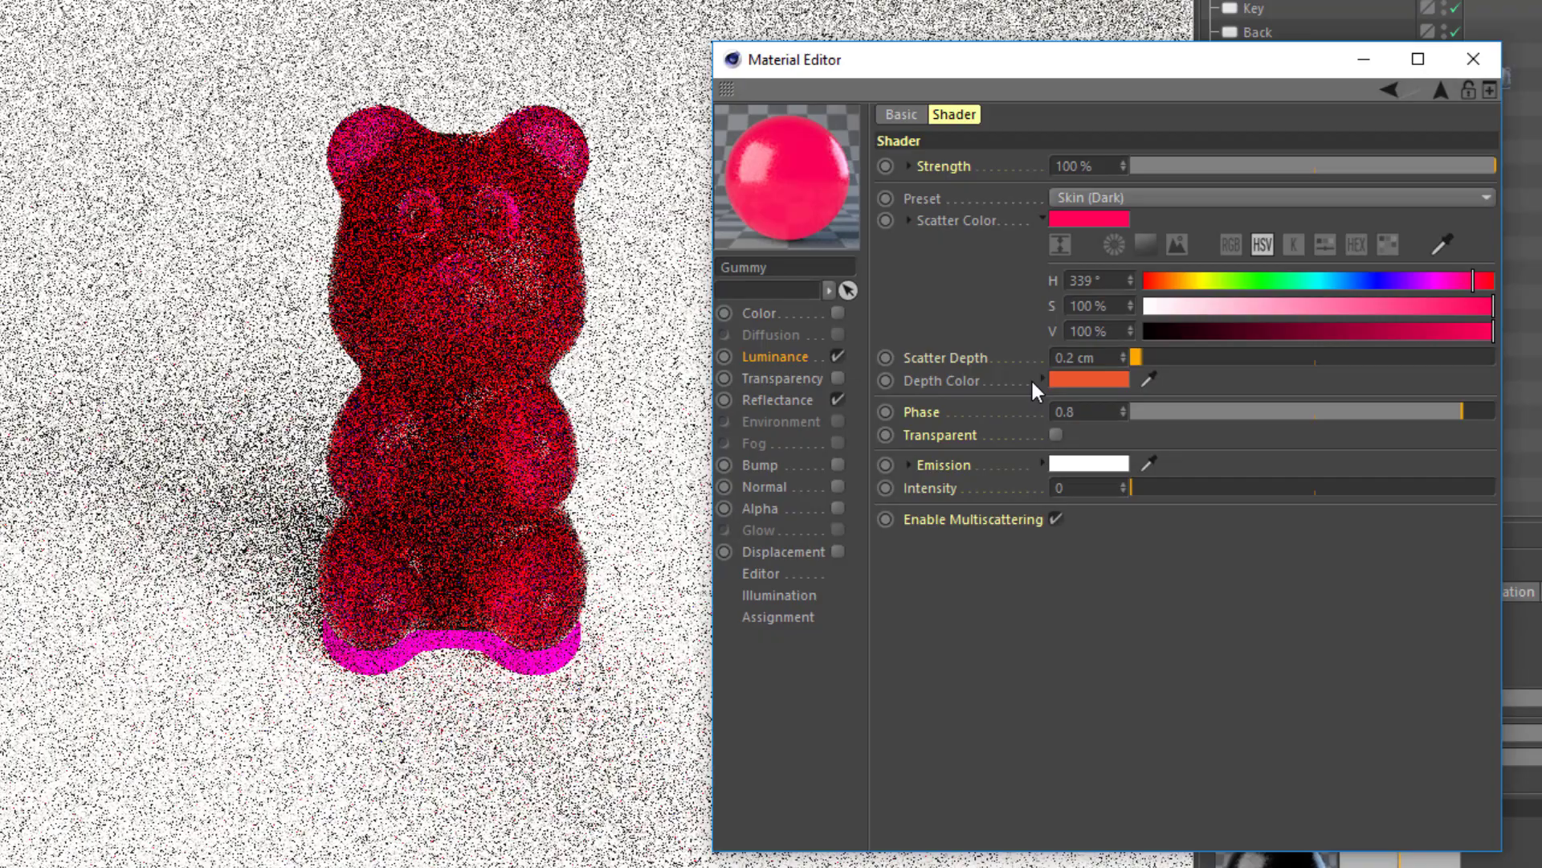
Step: Set depth colour to dark grey (S 0%, V 22%), then test scatter depth 1.2 cm and restore 0.2 cm
{"action": "left_click", "coordinate": [1040, 377]}
{"action": "left_click", "coordinate": [1217, 491]}
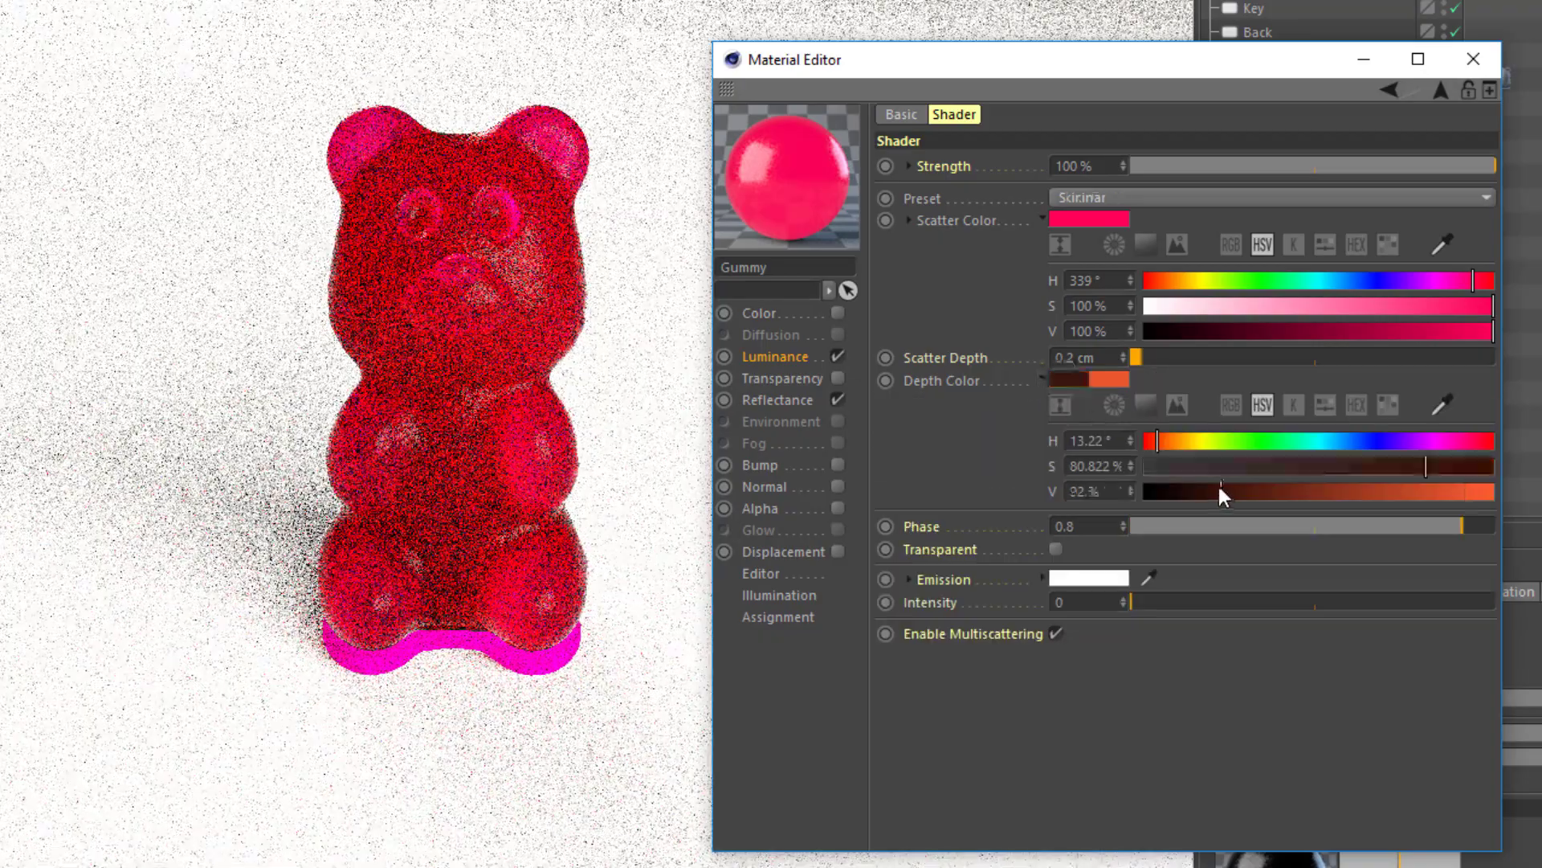
{"action": "left_click_drag", "start_coordinate": [1218, 466], "coordinate": [1094, 461]}
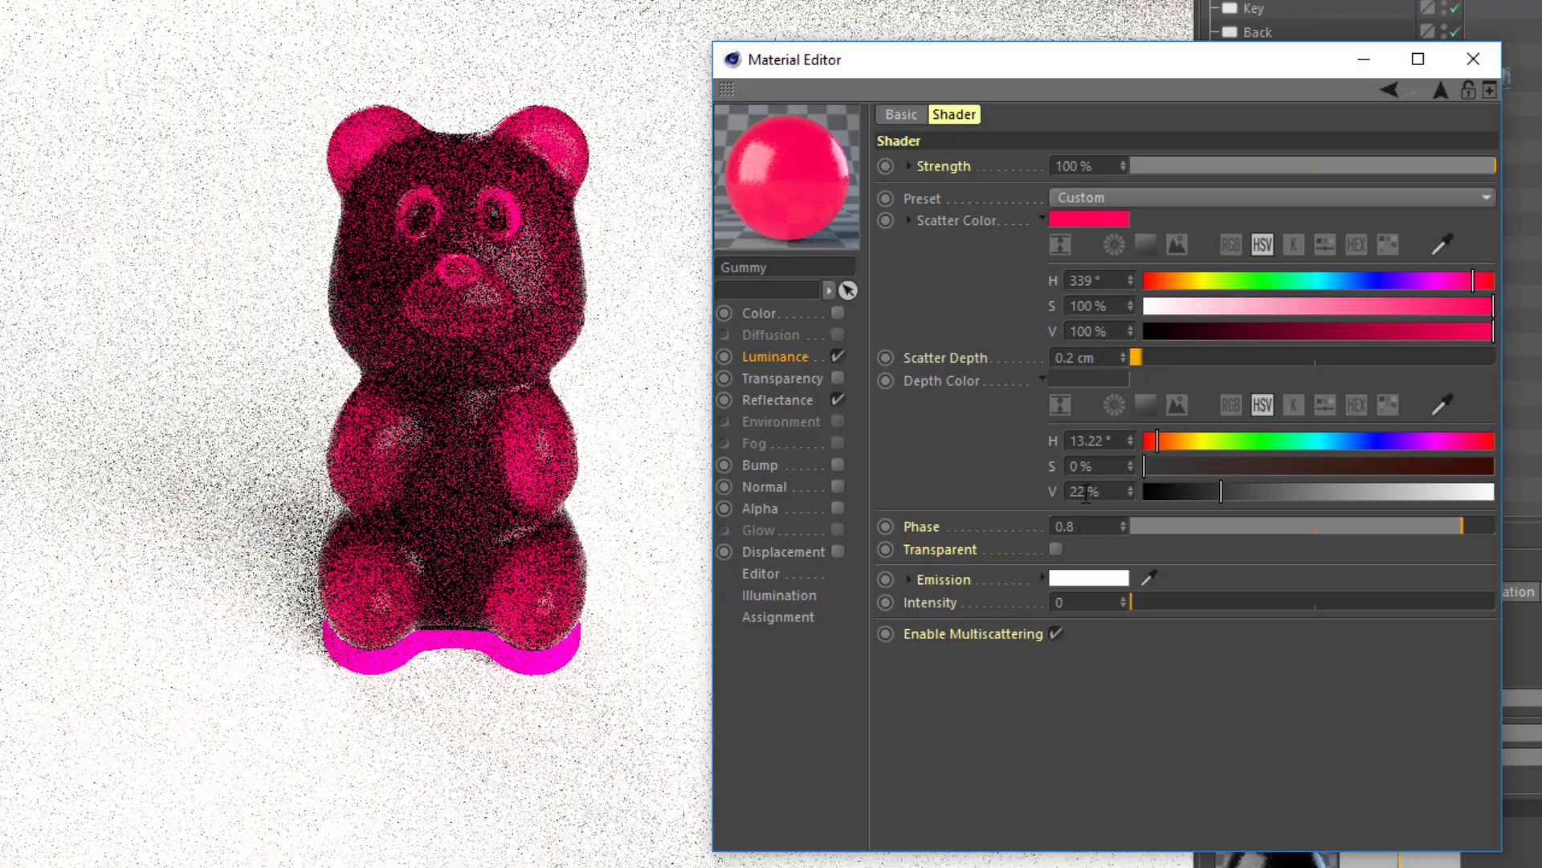
{"action": "left_click", "coordinate": [1122, 355]}
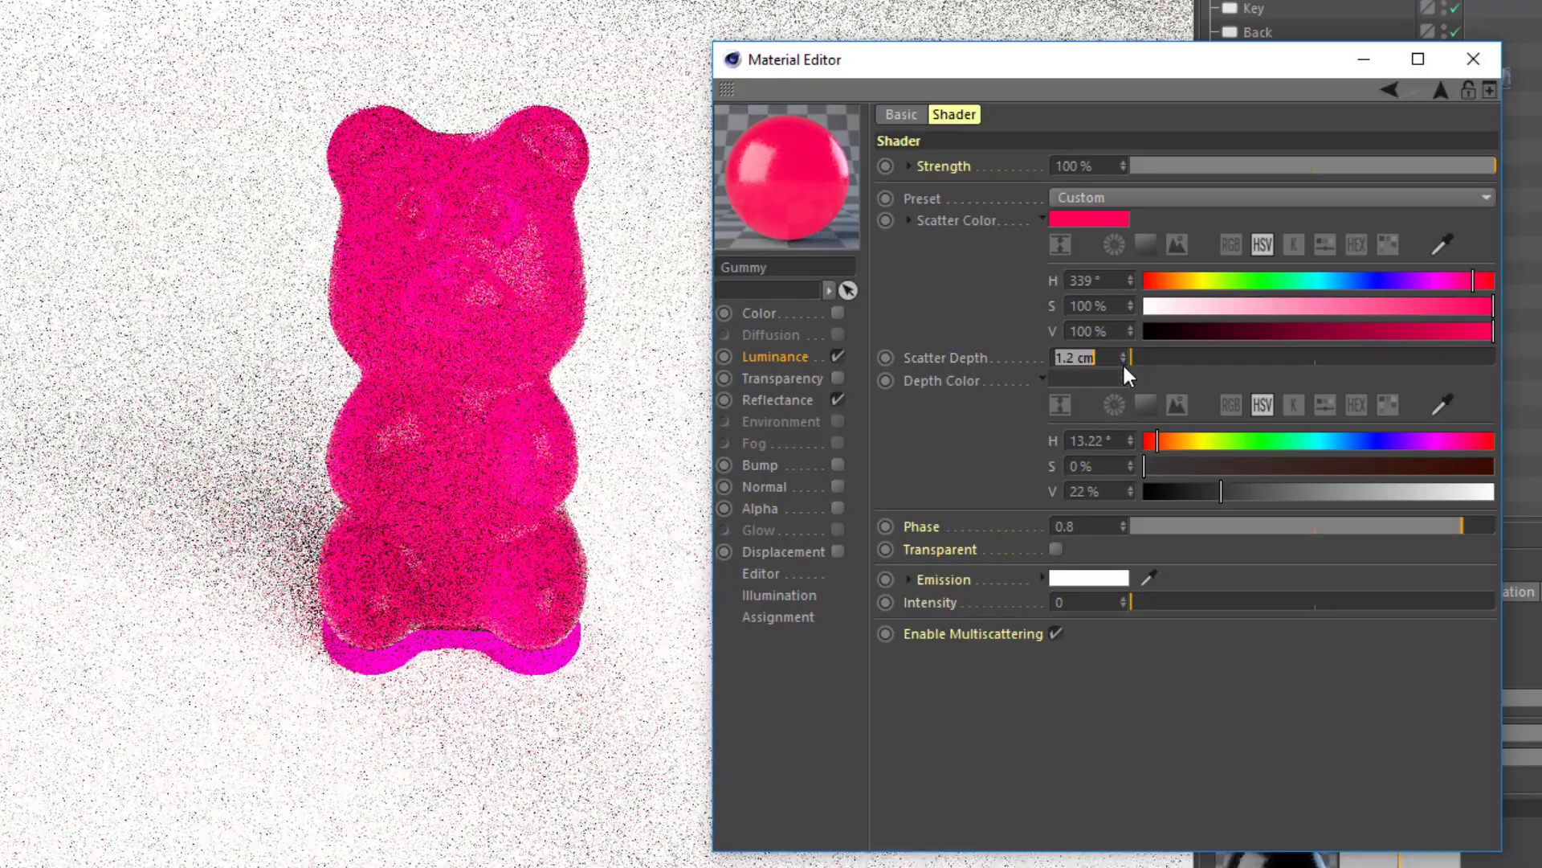
{"action": "left_click", "coordinate": [1124, 362]}
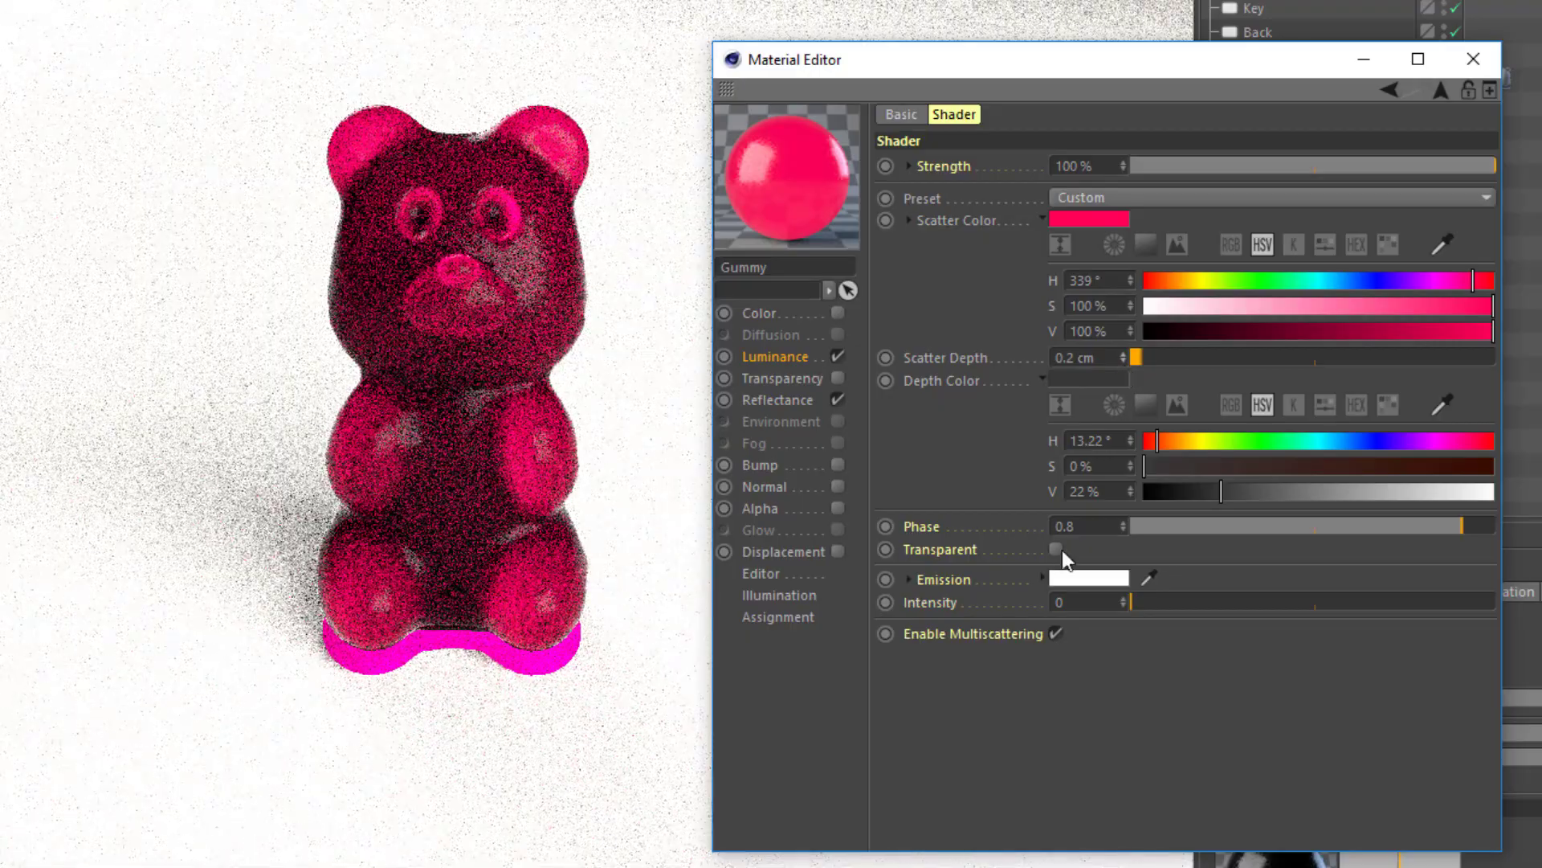
Step: Test Transparent, emission intensity 100 and Key/Back lights off, then restore all three
{"action": "left_click", "coordinate": [1056, 549]}
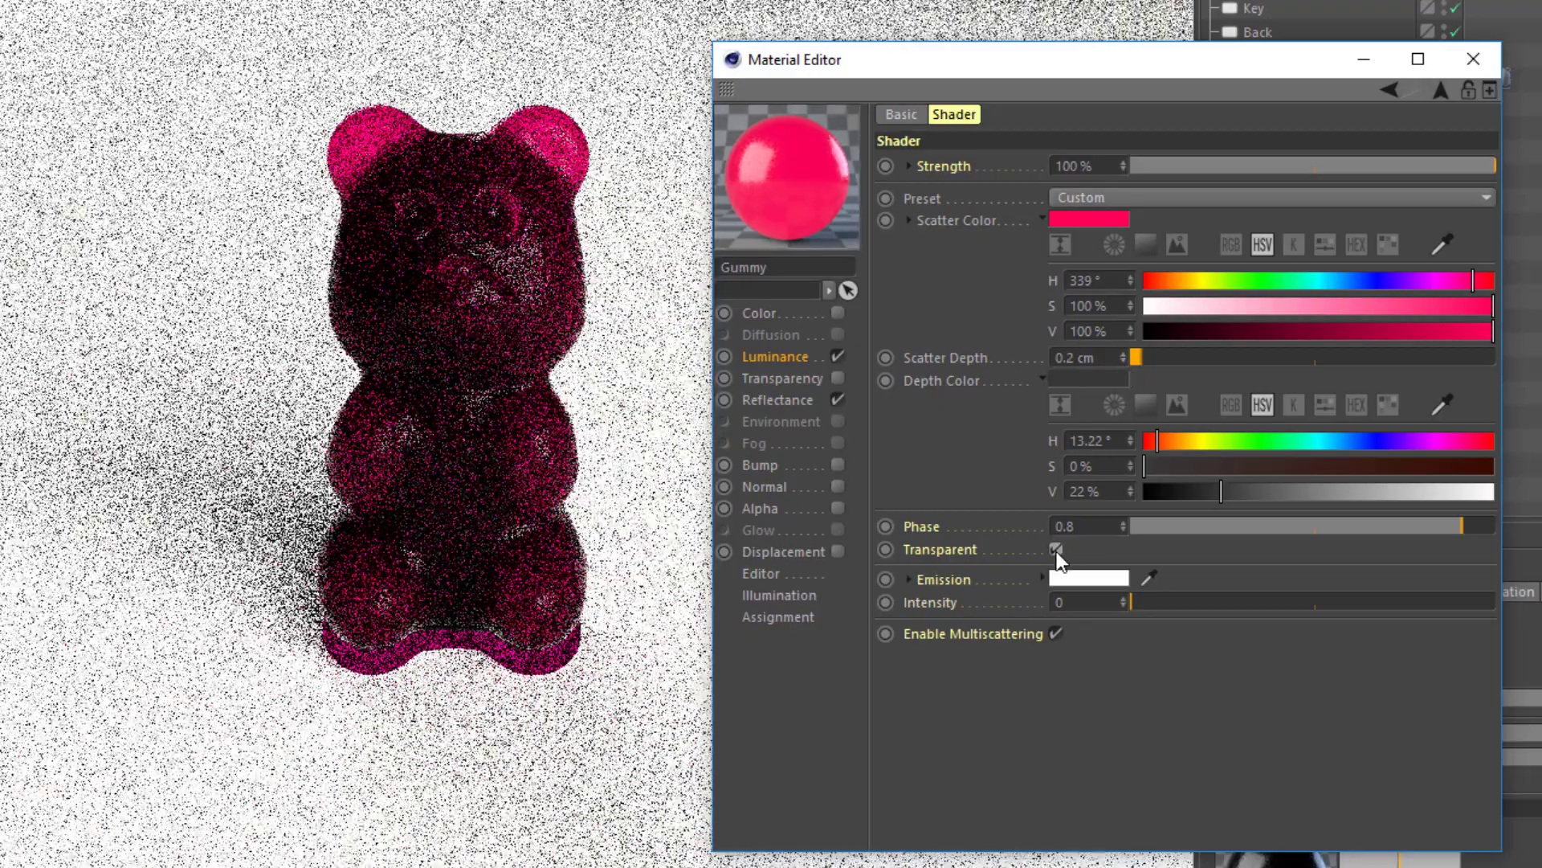
{"action": "left_click", "coordinate": [1057, 550]}
{"action": "left_click_drag", "start_coordinate": [1149, 601], "coordinate": [1502, 609]}
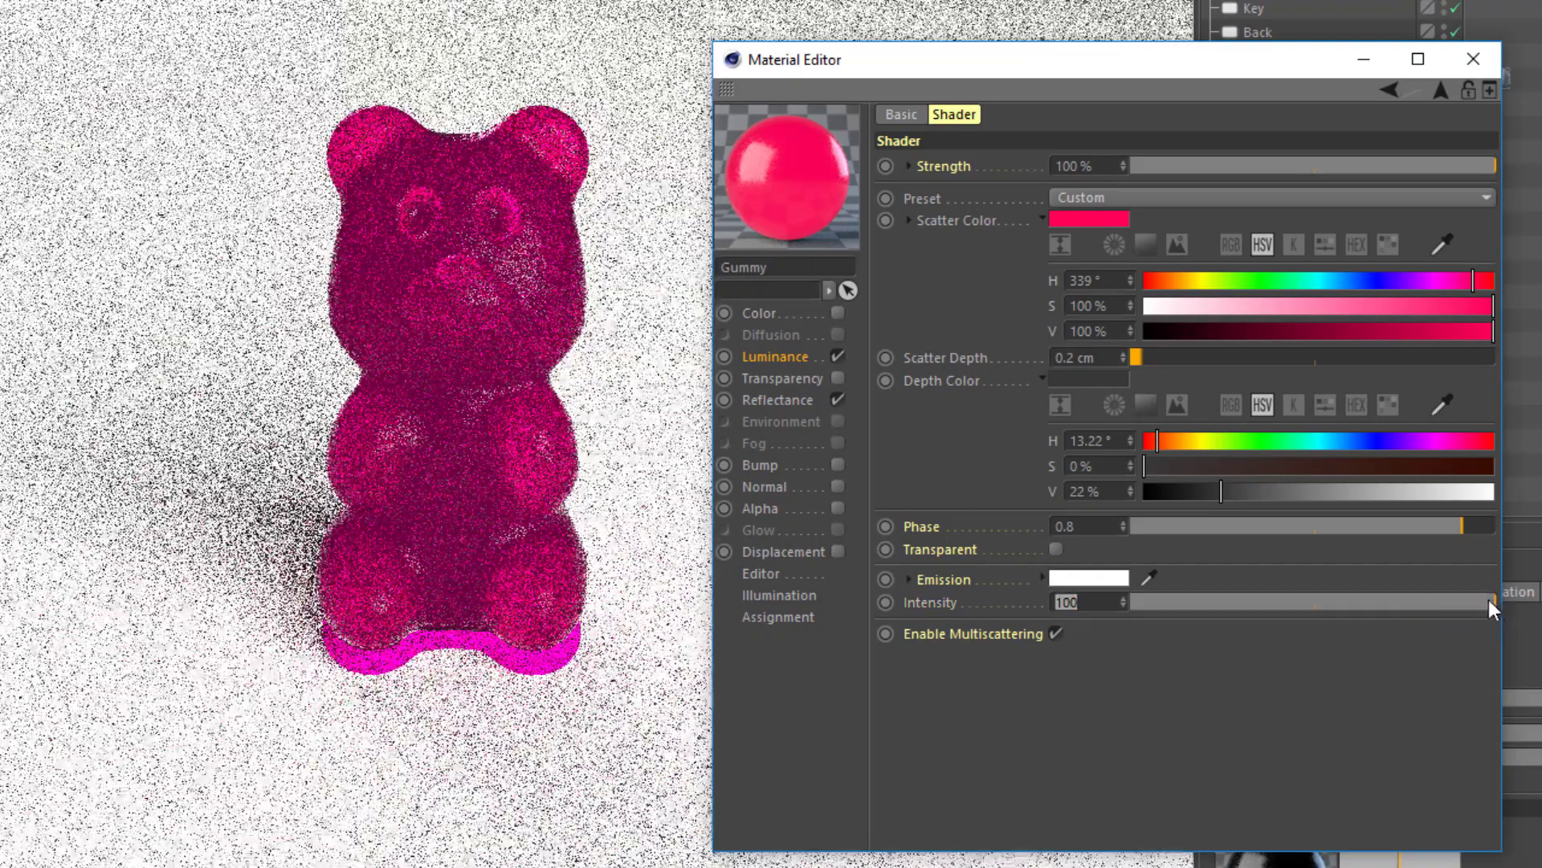
{"action": "left_click", "coordinate": [1454, 8]}
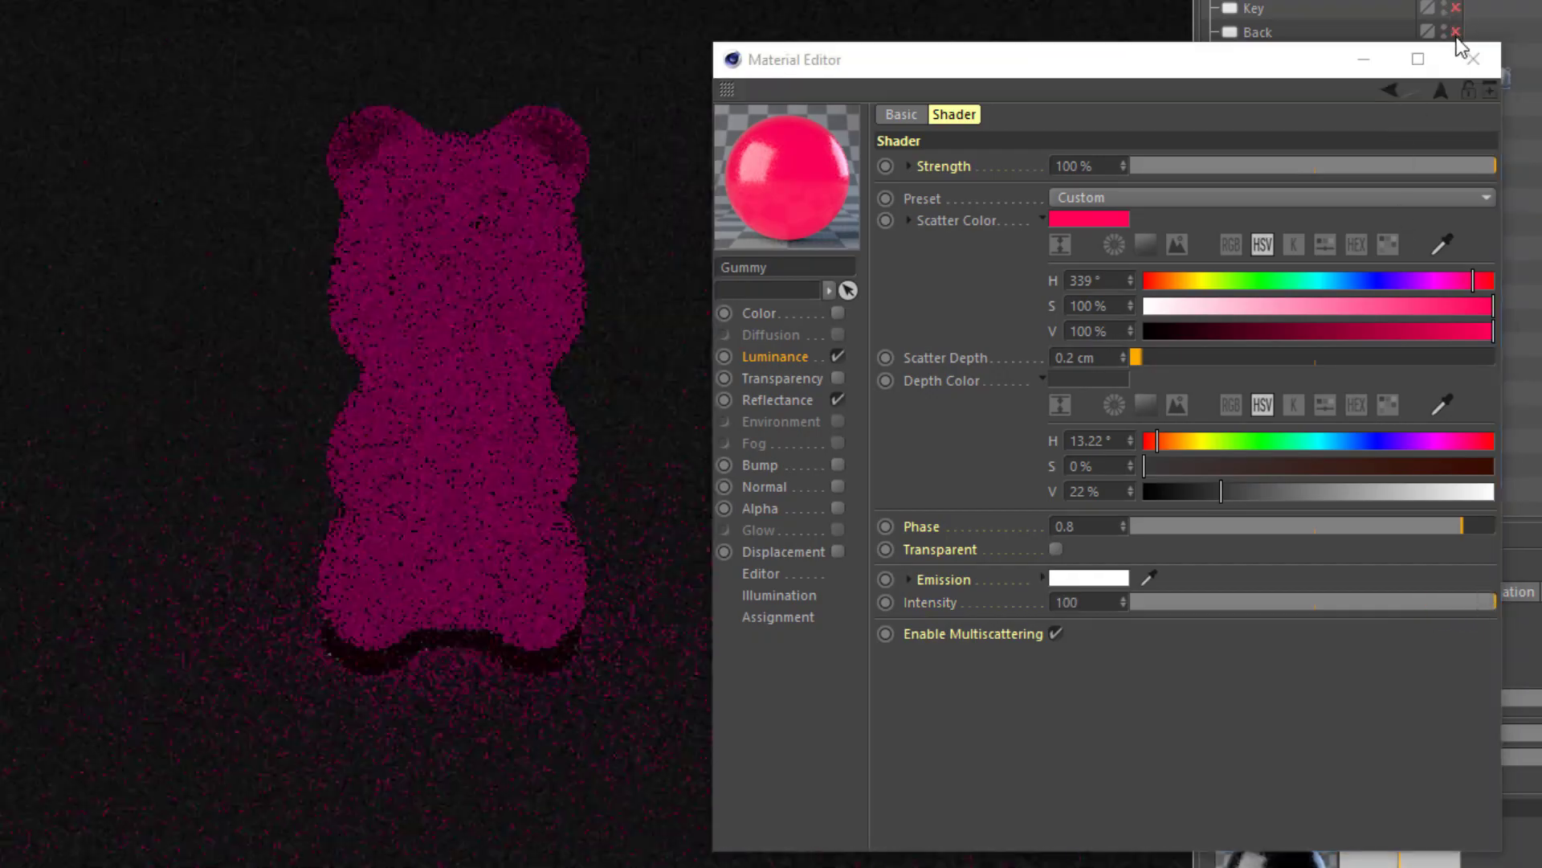
{"action": "left_click_drag", "start_coordinate": [1487, 602], "coordinate": [1130, 603]}
{"action": "left_click", "coordinate": [1454, 8]}
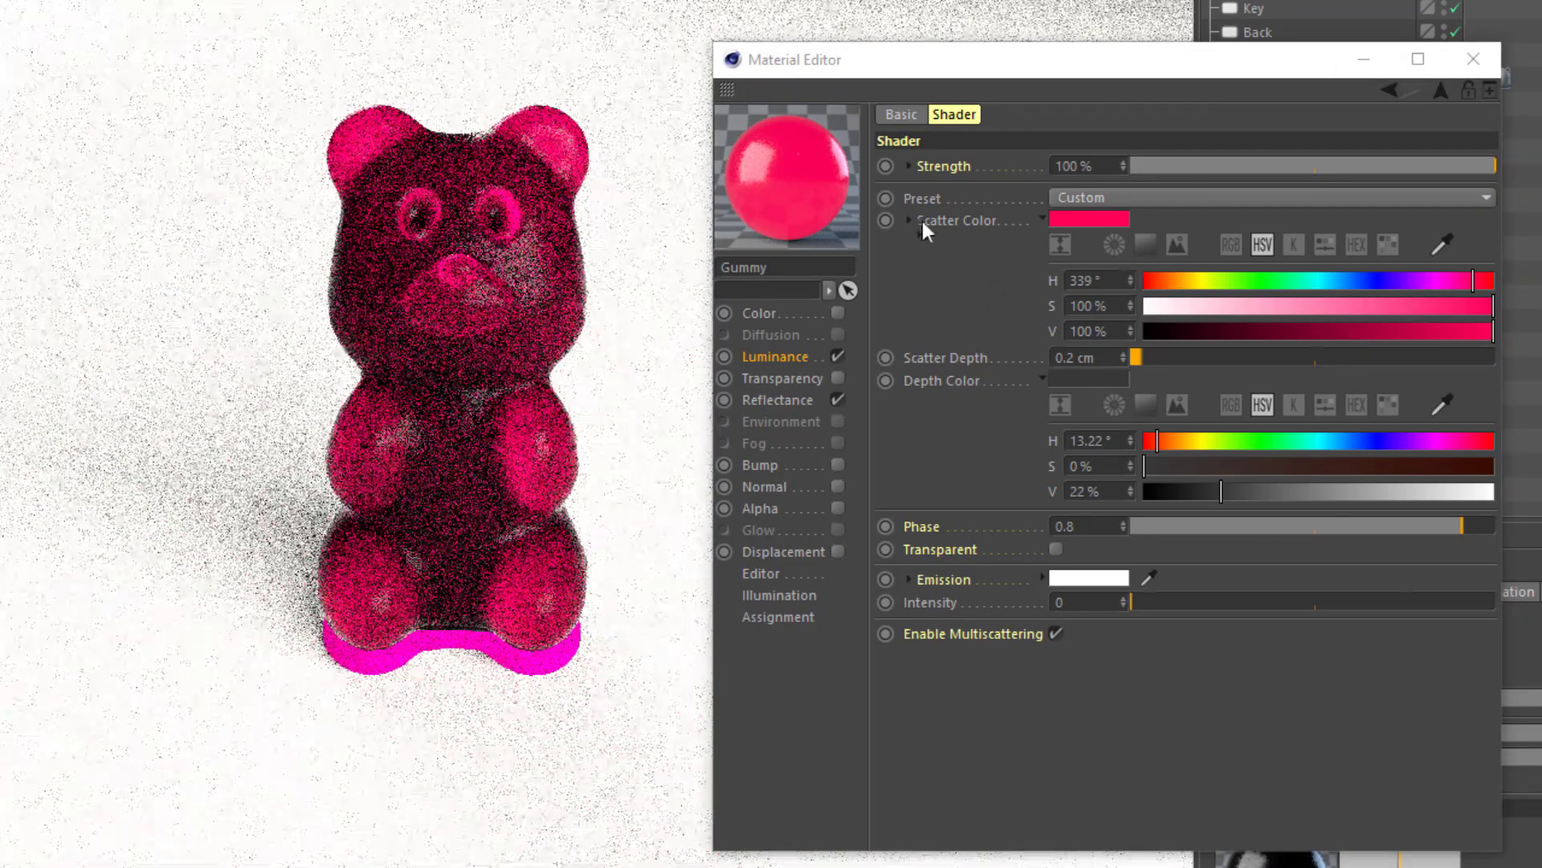
Step: Reveal the scatter colour texture slot and pick a shader for per-bear colour variation
{"action": "left_click", "coordinate": [915, 185]}
{"action": "left_click", "coordinate": [910, 167]}
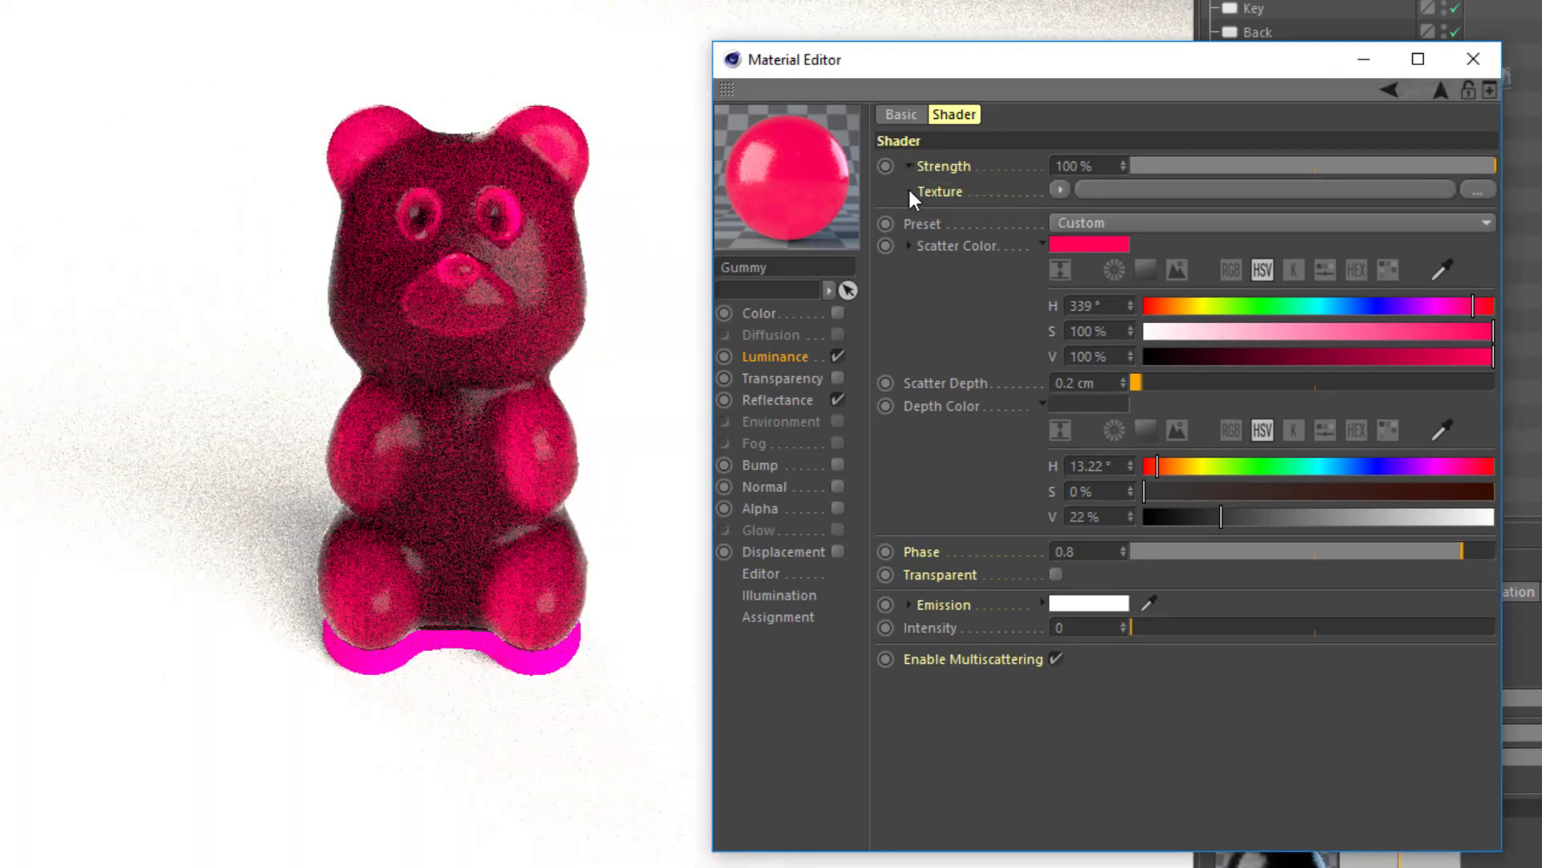
{"action": "left_click", "coordinate": [910, 243]}
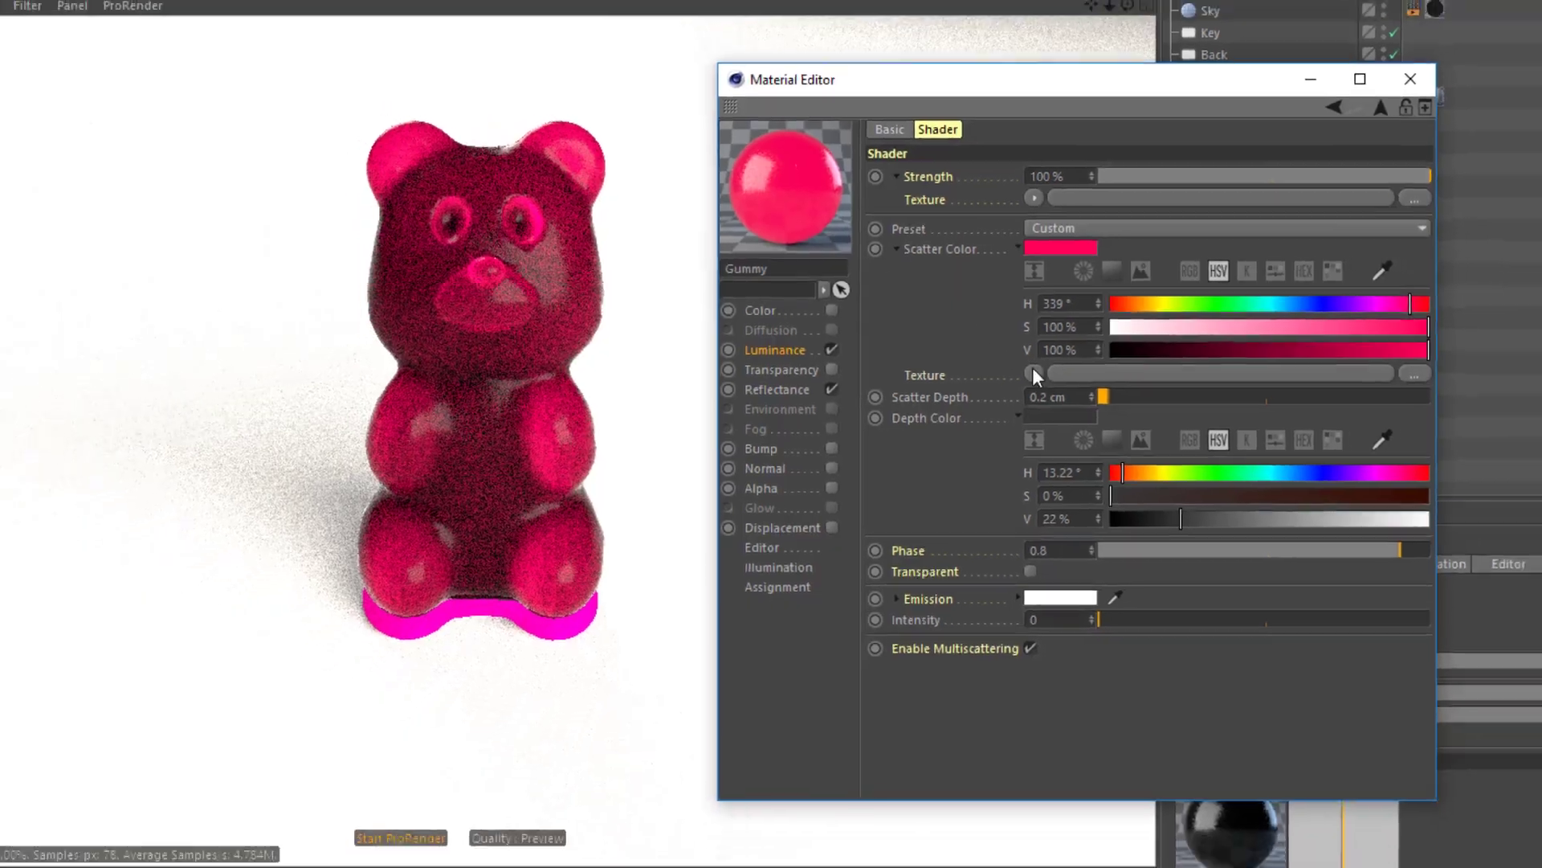
{"action": "left_click", "coordinate": [967, 351]}
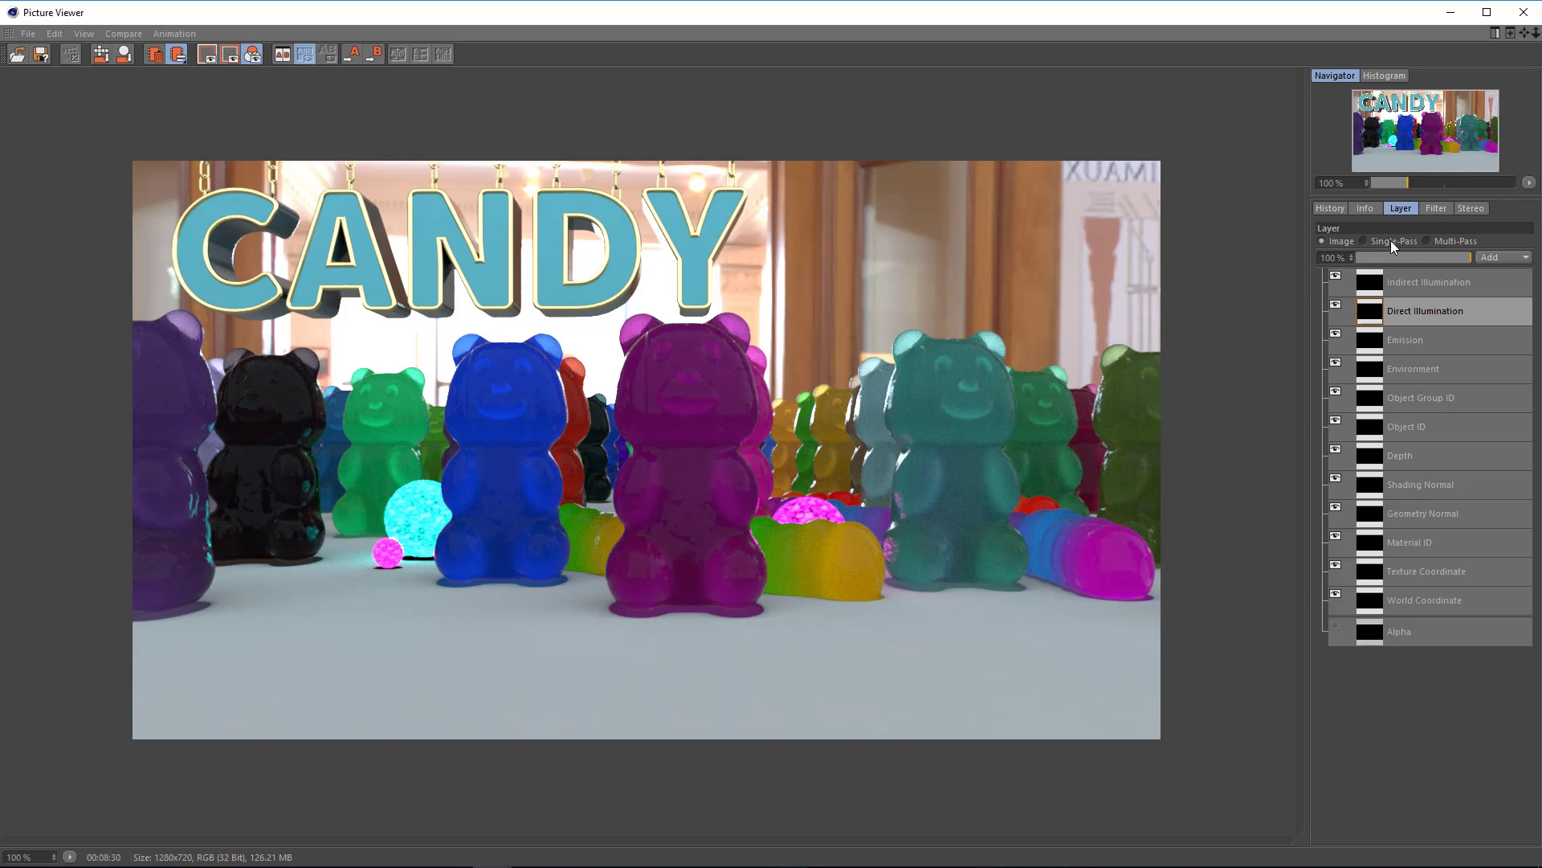
Step: Review the Direct, Indirect, Emission, Texture Coordinate, Normal, Depth, Object ID and Object Group ID passes
{"action": "left_click", "coordinate": [1390, 240]}
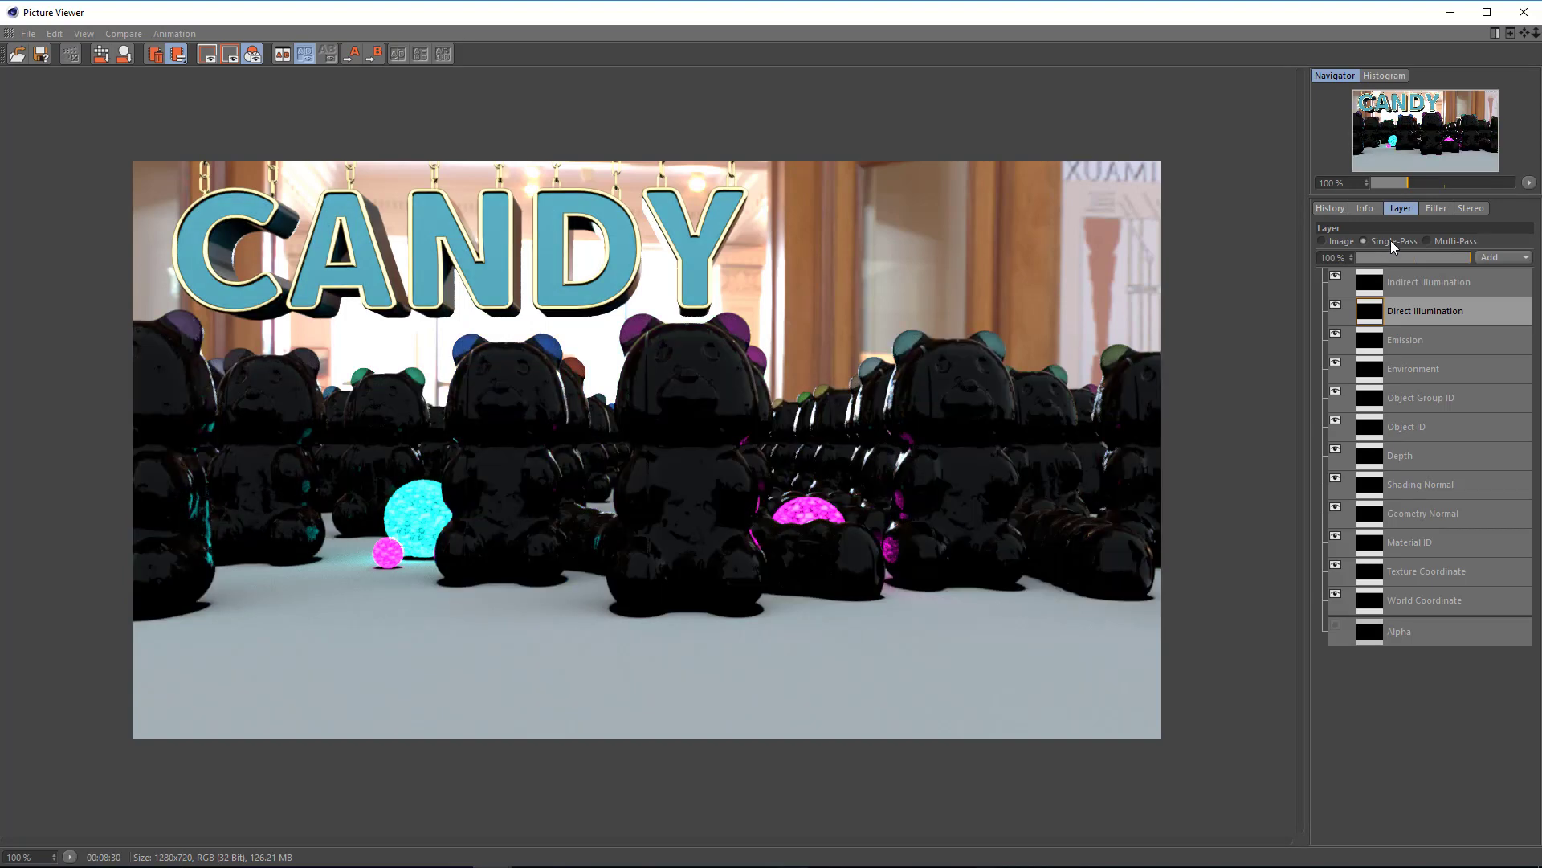
{"action": "left_click", "coordinate": [1405, 287]}
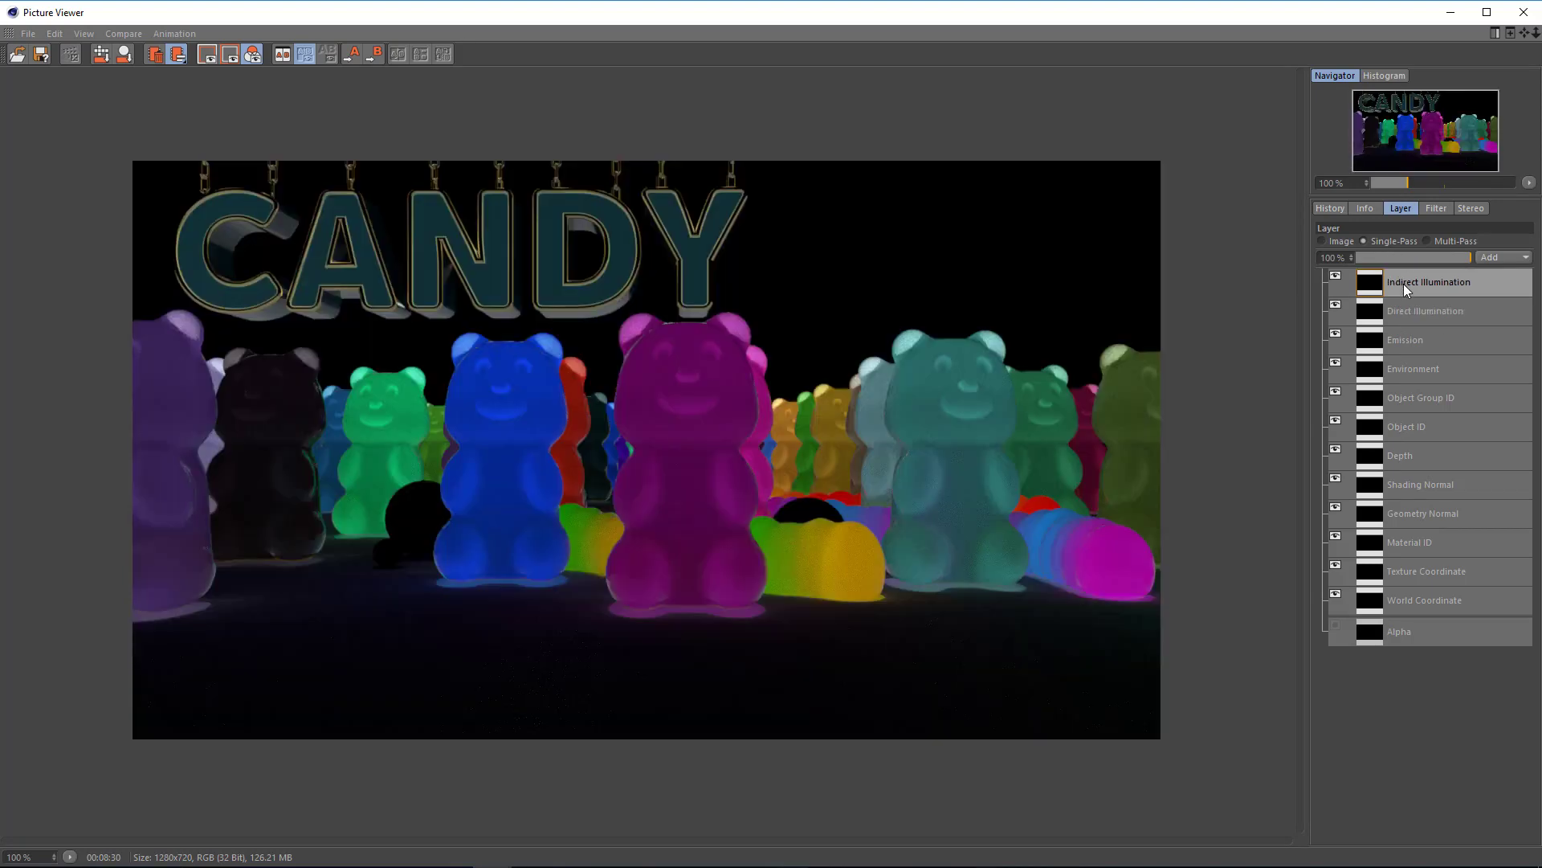
{"action": "left_click", "coordinate": [1399, 331]}
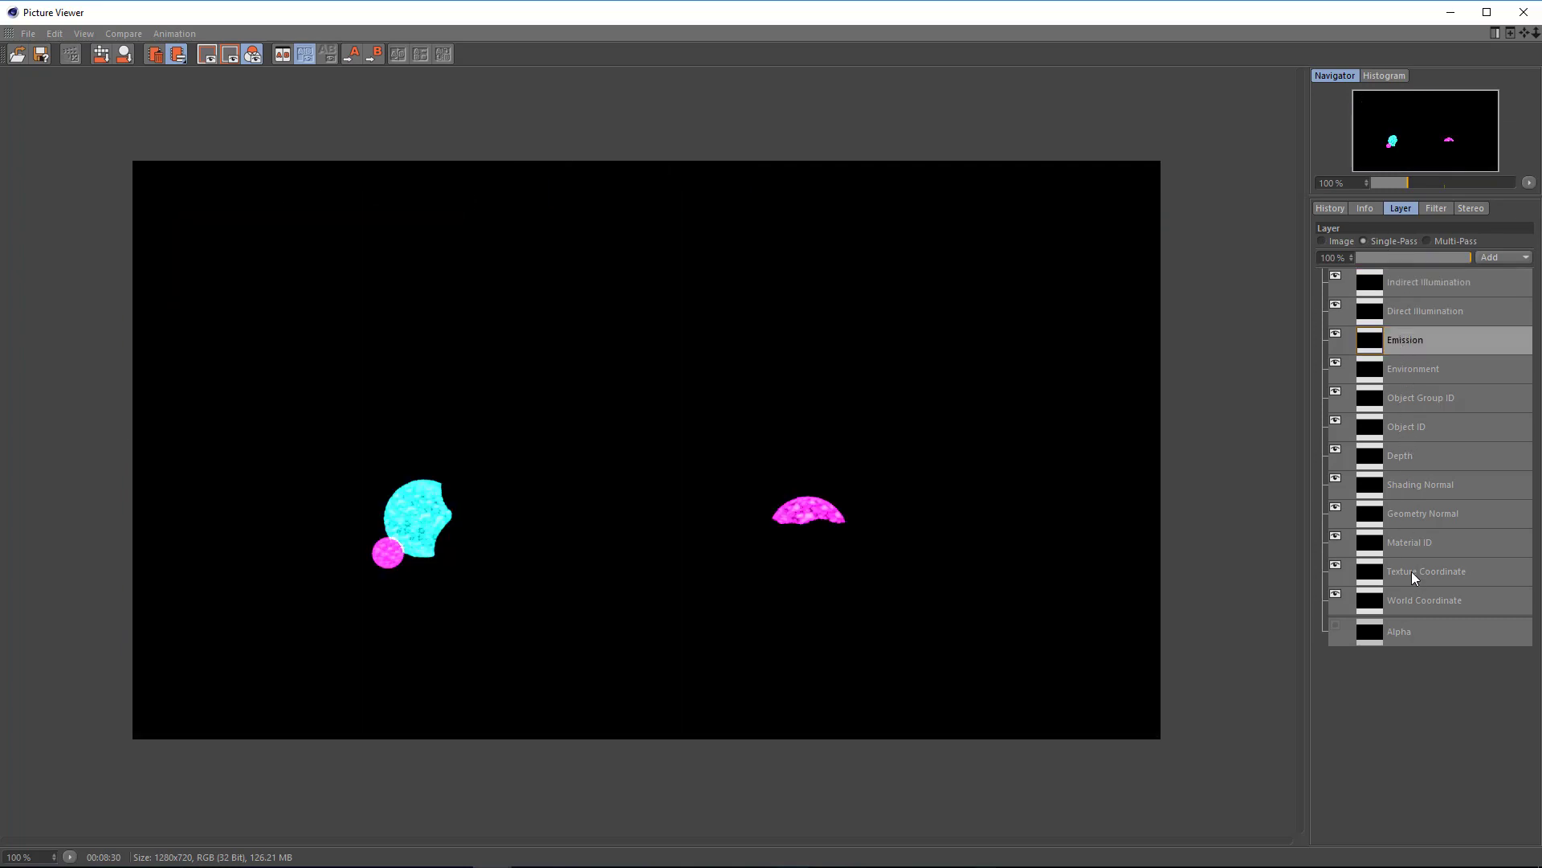
{"action": "left_click", "coordinate": [1414, 596]}
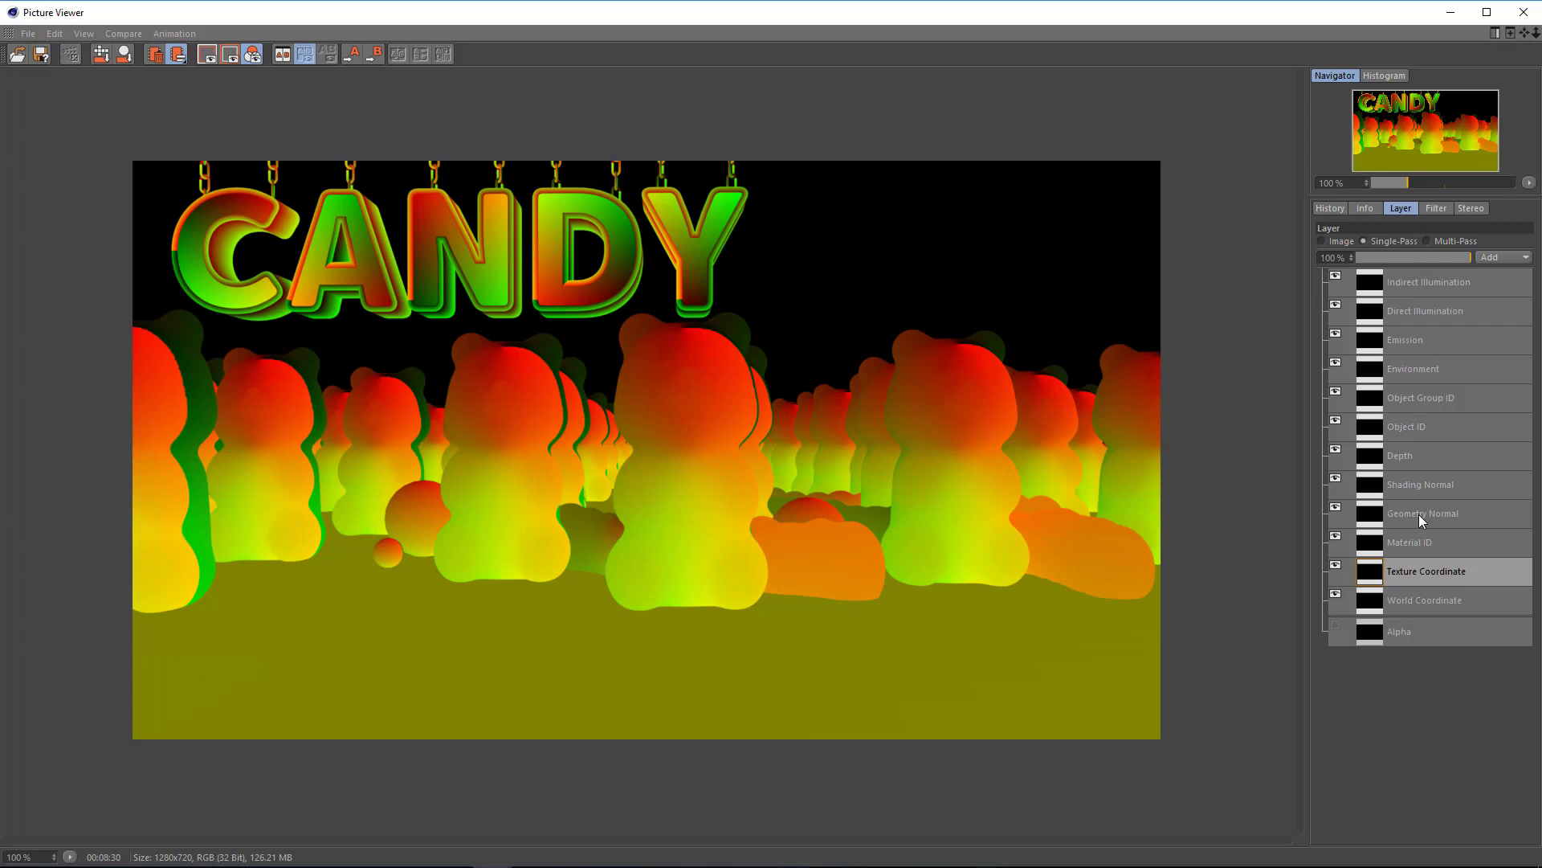
{"action": "left_click", "coordinate": [1419, 514]}
{"action": "left_click", "coordinate": [1417, 452]}
{"action": "left_click", "coordinate": [1415, 426]}
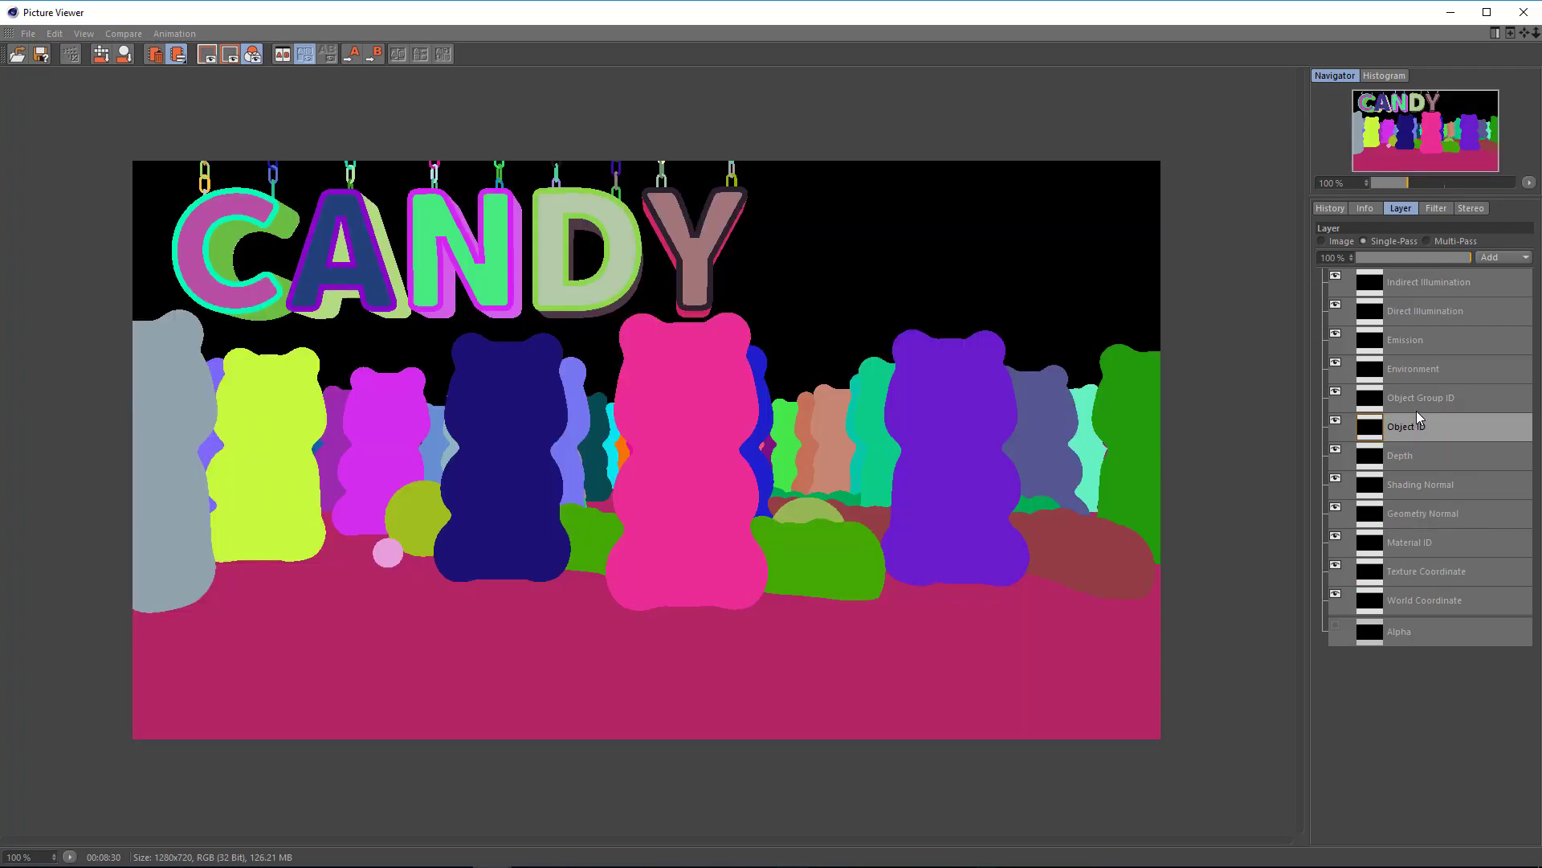
{"action": "left_click", "coordinate": [1417, 402]}
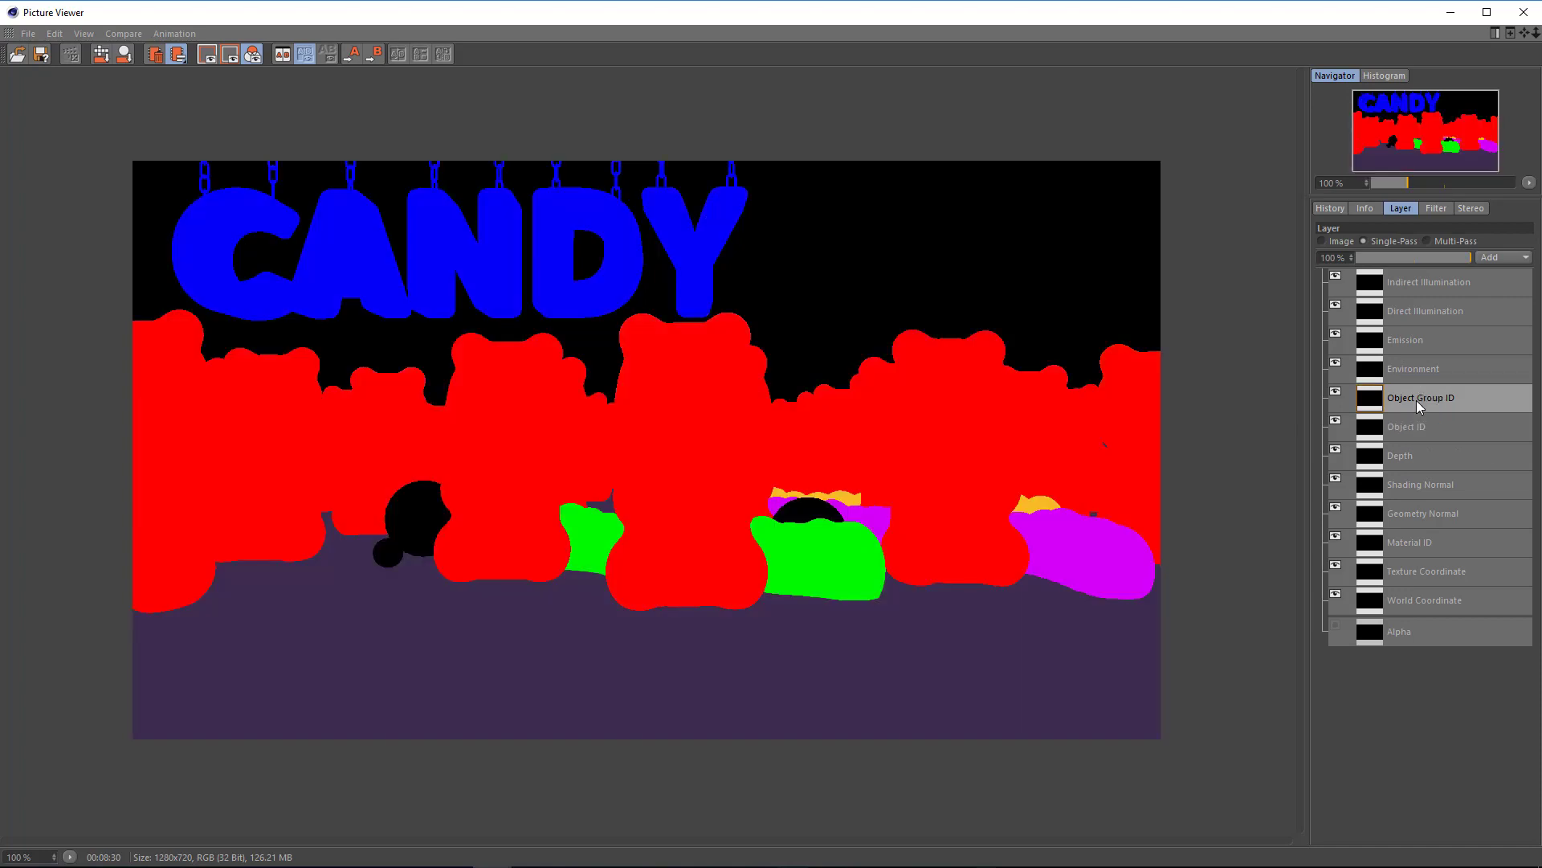
{"action": "left_click", "coordinate": [1451, 12]}
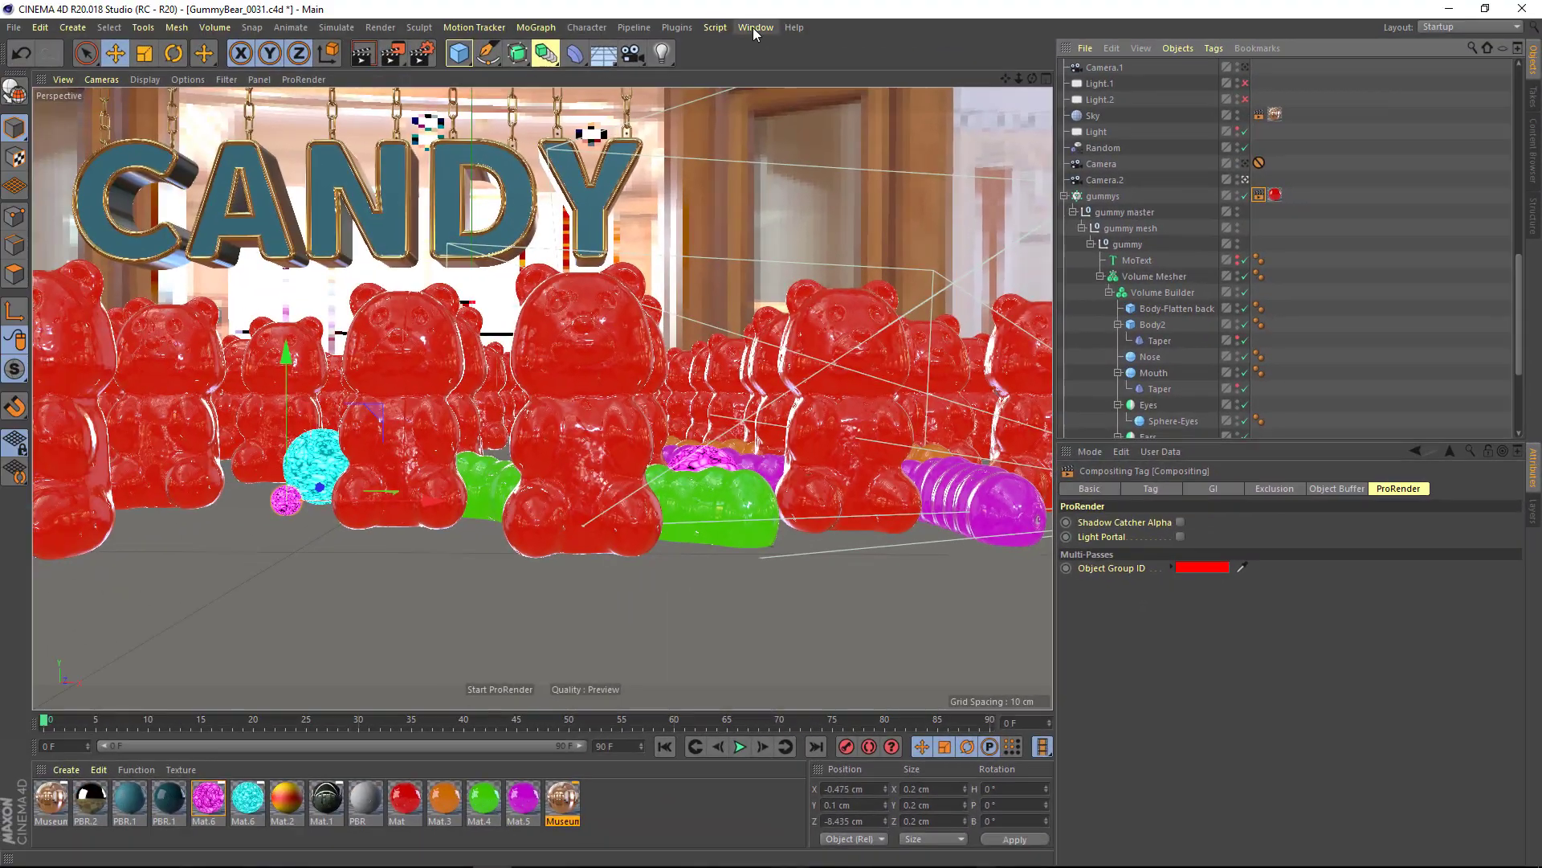
Step: Reopen the Picture Viewer and show the Material ID pass
{"action": "left_click", "coordinate": [755, 28]}
{"action": "left_click", "coordinate": [991, 529]}
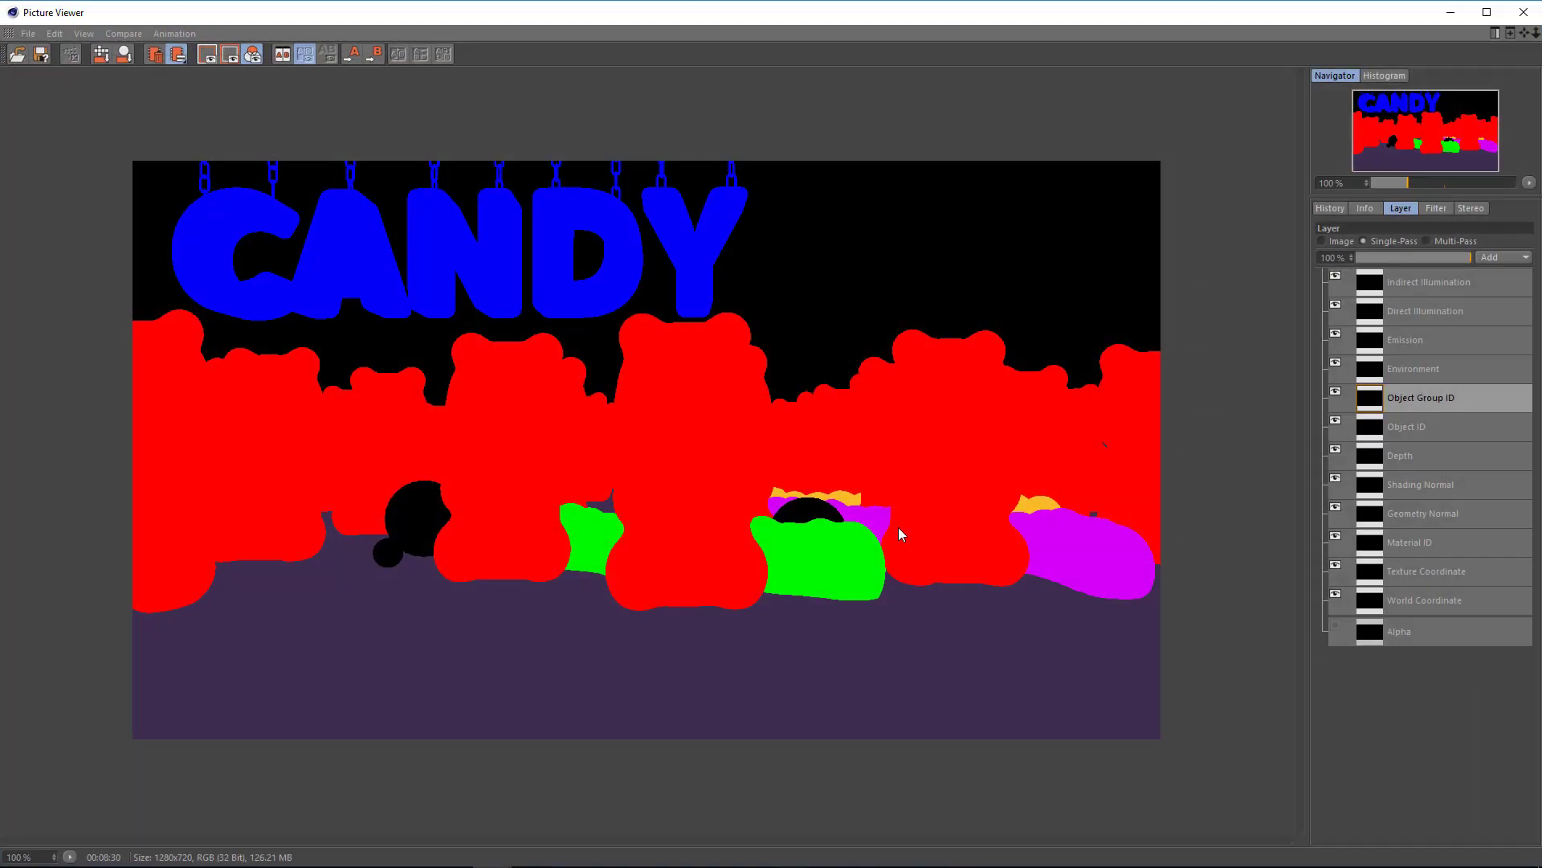
{"action": "left_click", "coordinate": [1452, 540]}
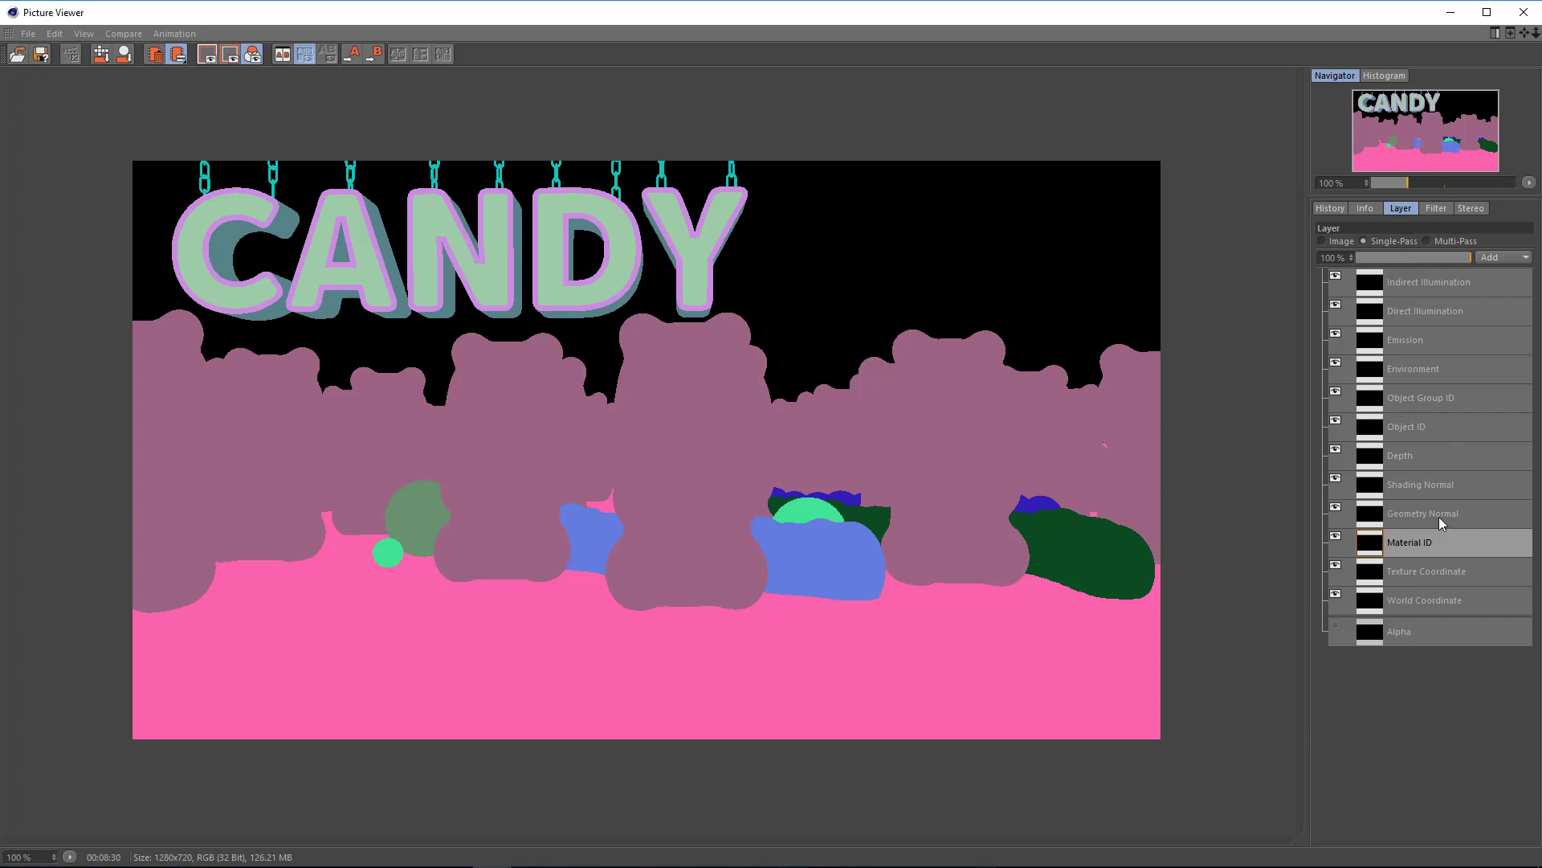
Step: Show ProRender Multi-Passes render settings with the Anti-Aliasing section expanded and scrolled
{"action": "left_click", "coordinate": [1450, 12]}
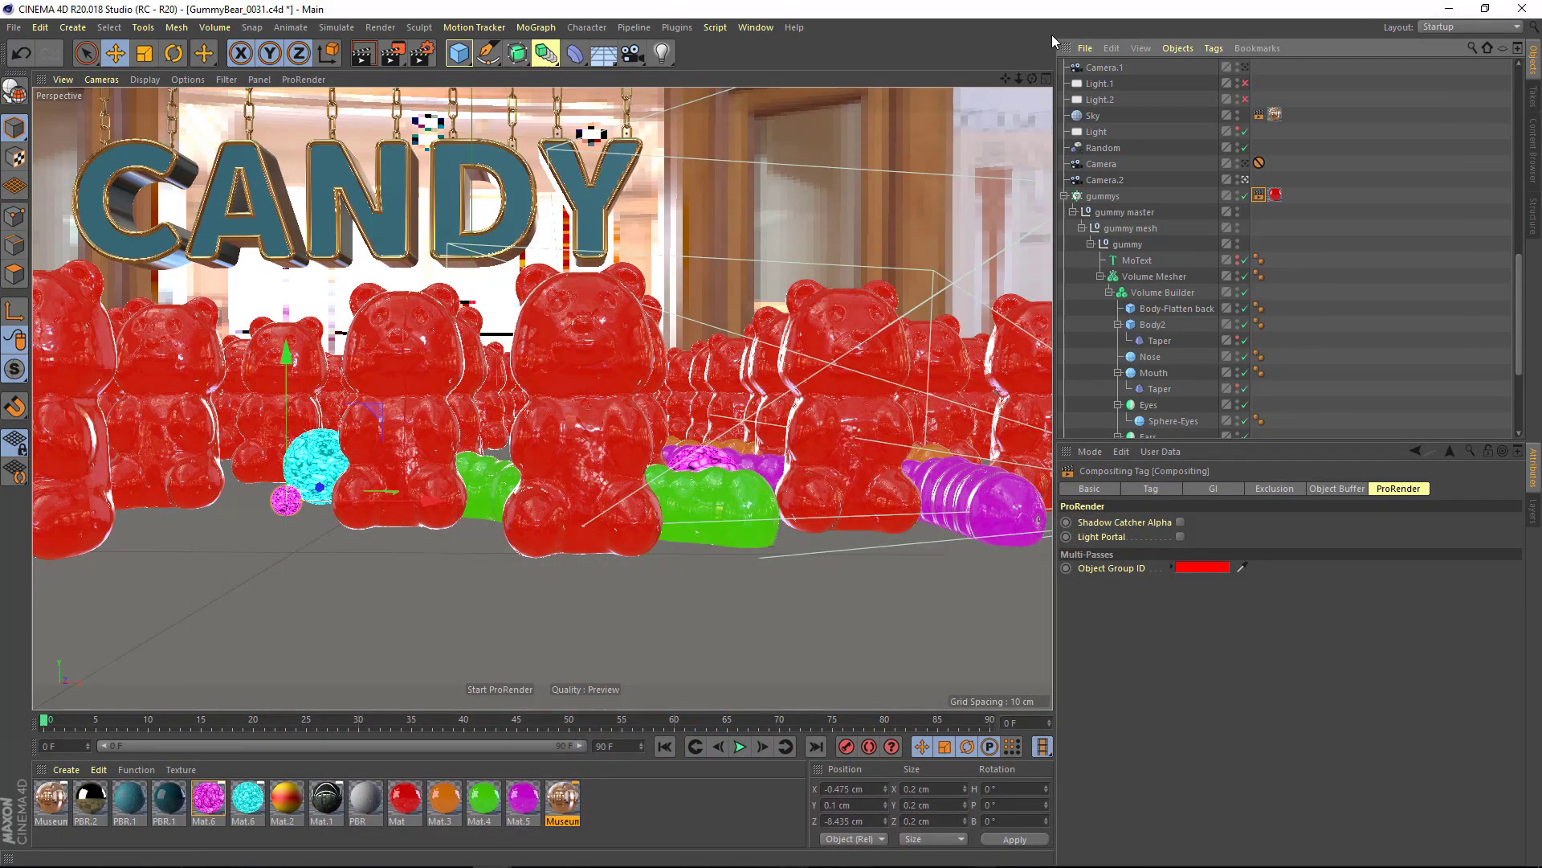
{"action": "left_click", "coordinate": [422, 53]}
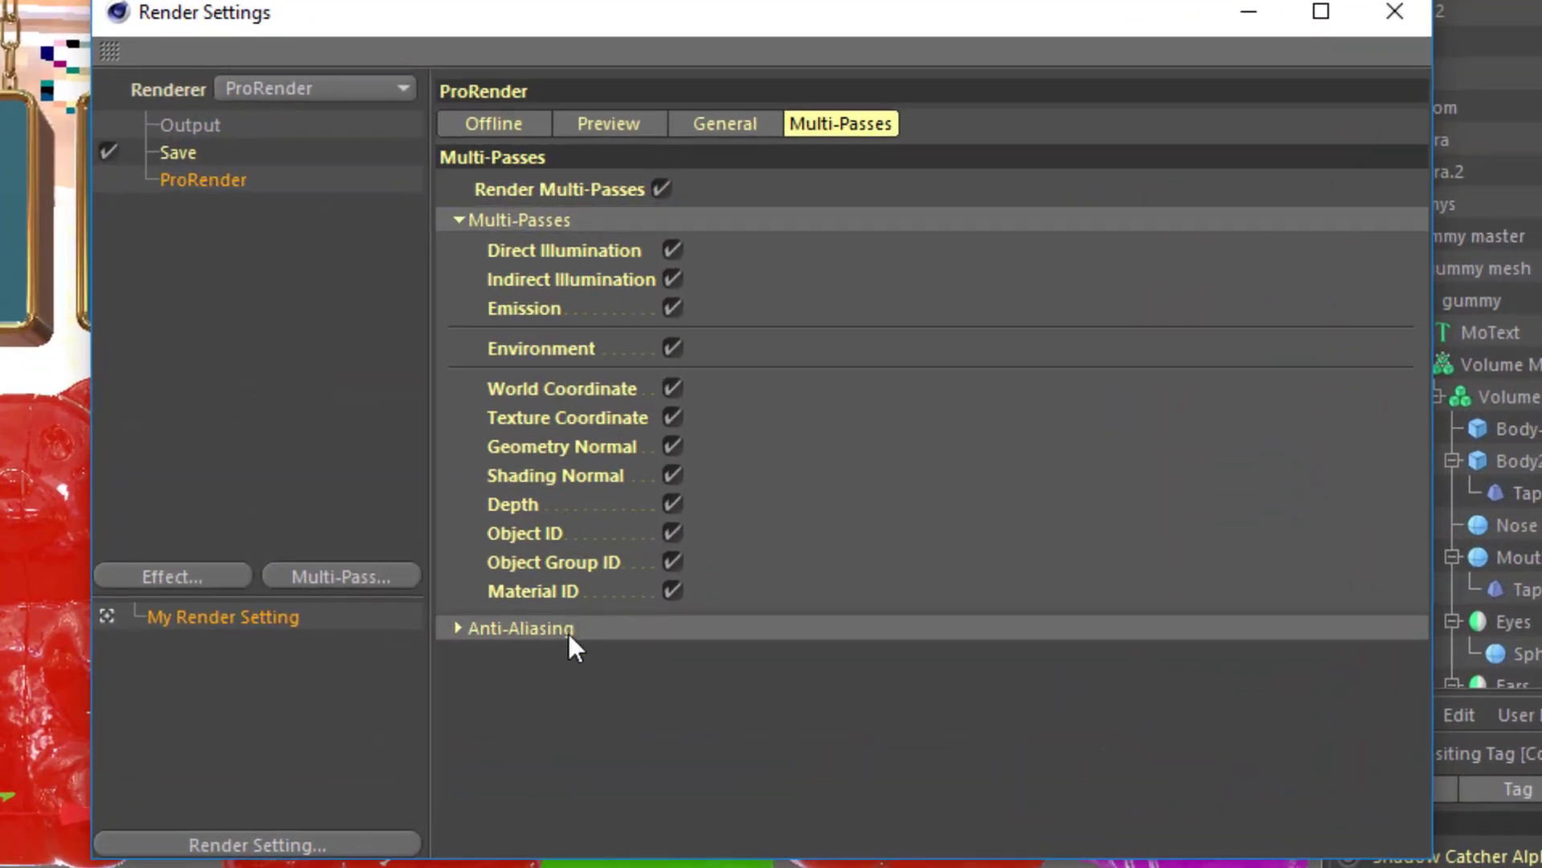
{"action": "left_click", "coordinate": [567, 631]}
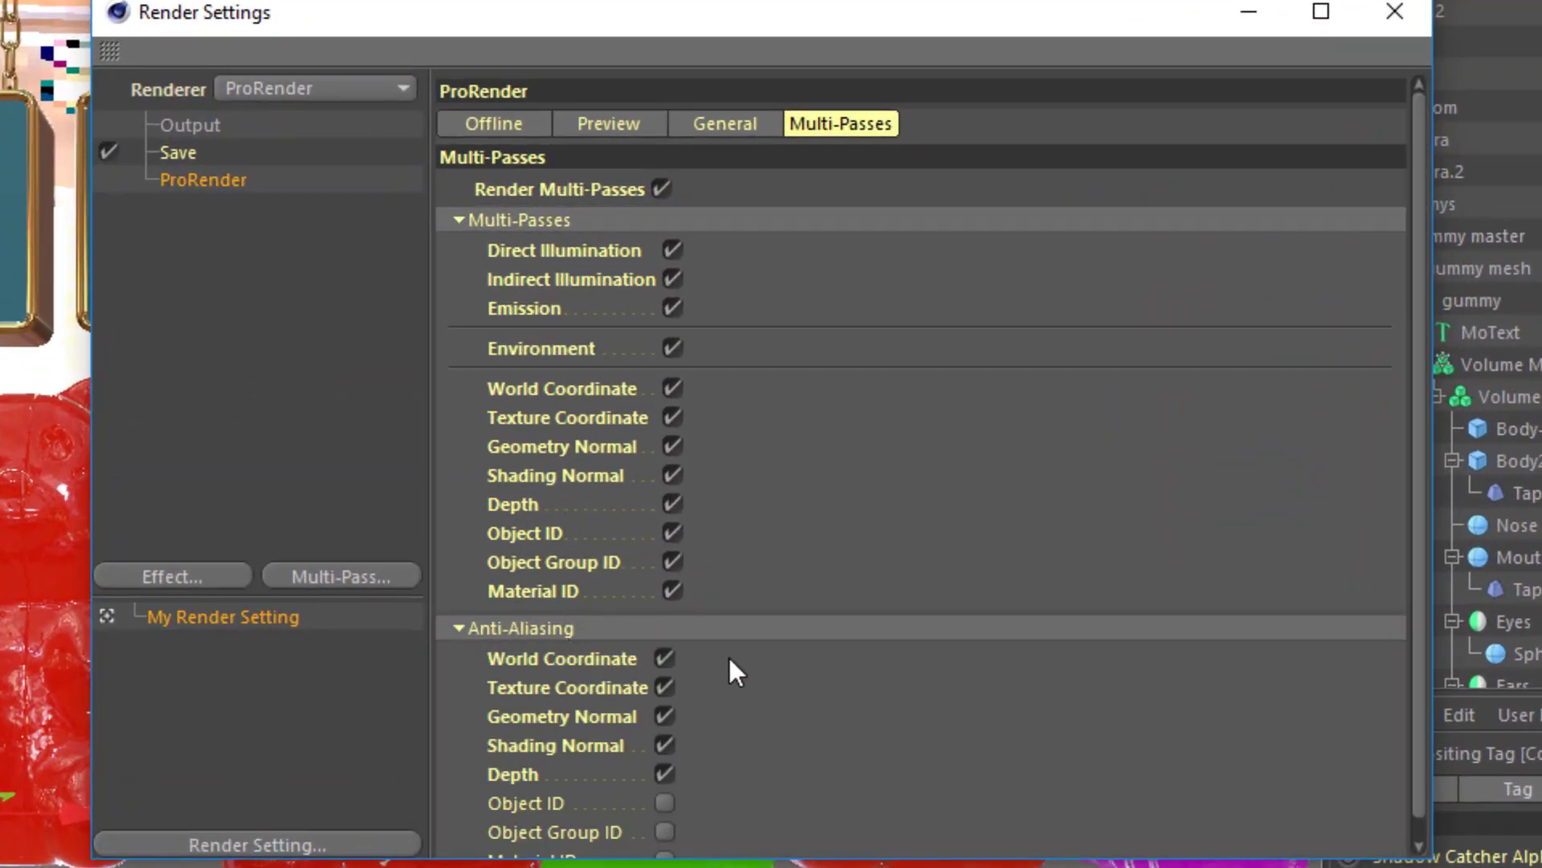
{"action": "scroll", "coordinate": [755, 663], "scroll_direction": "down", "scroll_amount": 1}
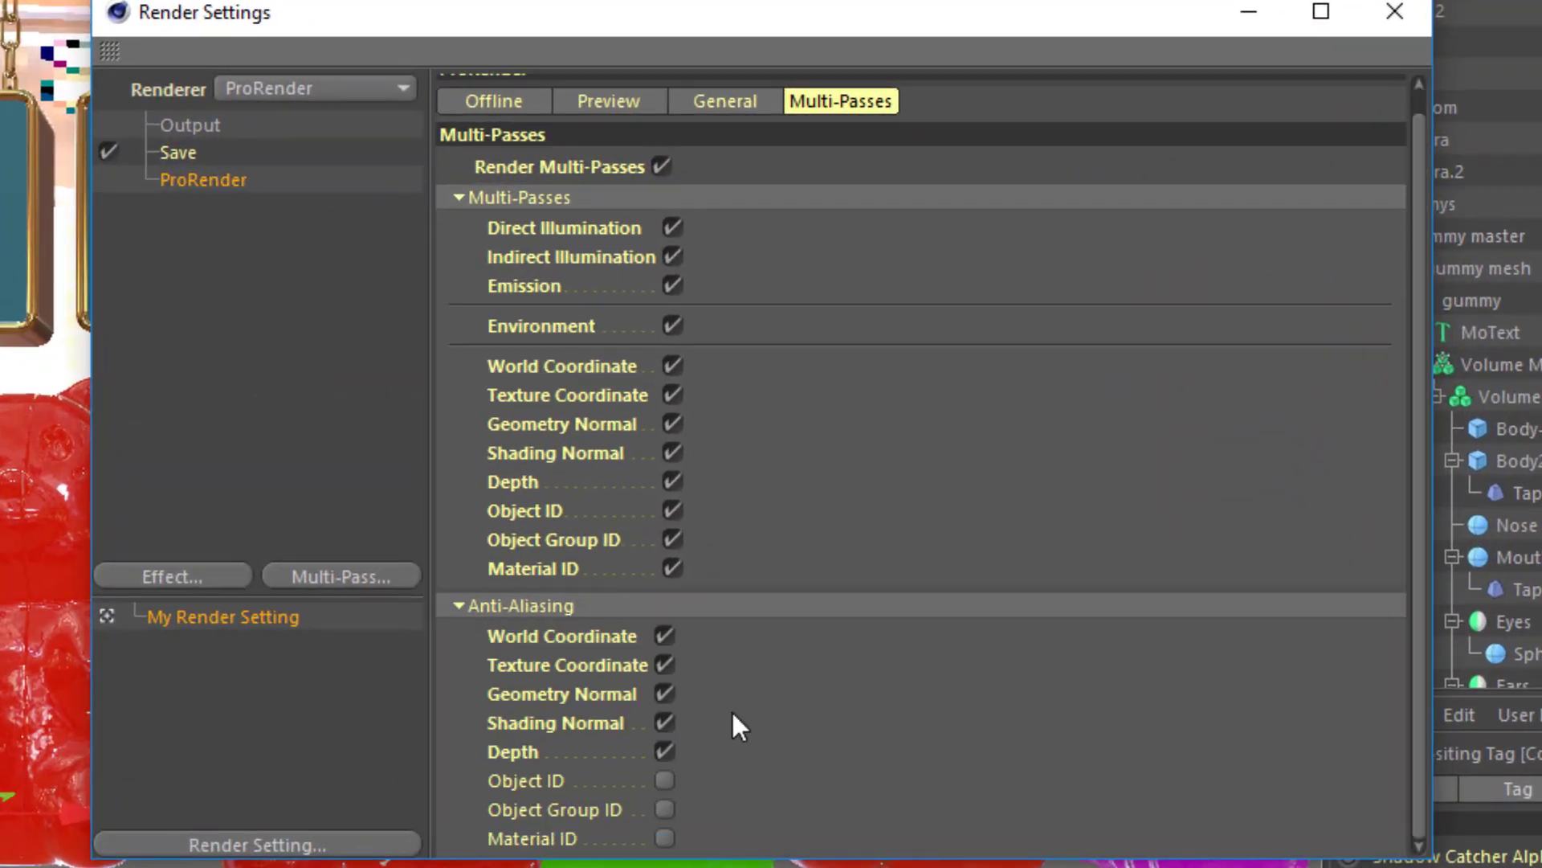
Step: Minimize Render Settings and drop the candy layer into the Depositphotos Photoshop document
{"action": "left_click", "coordinate": [1259, 22]}
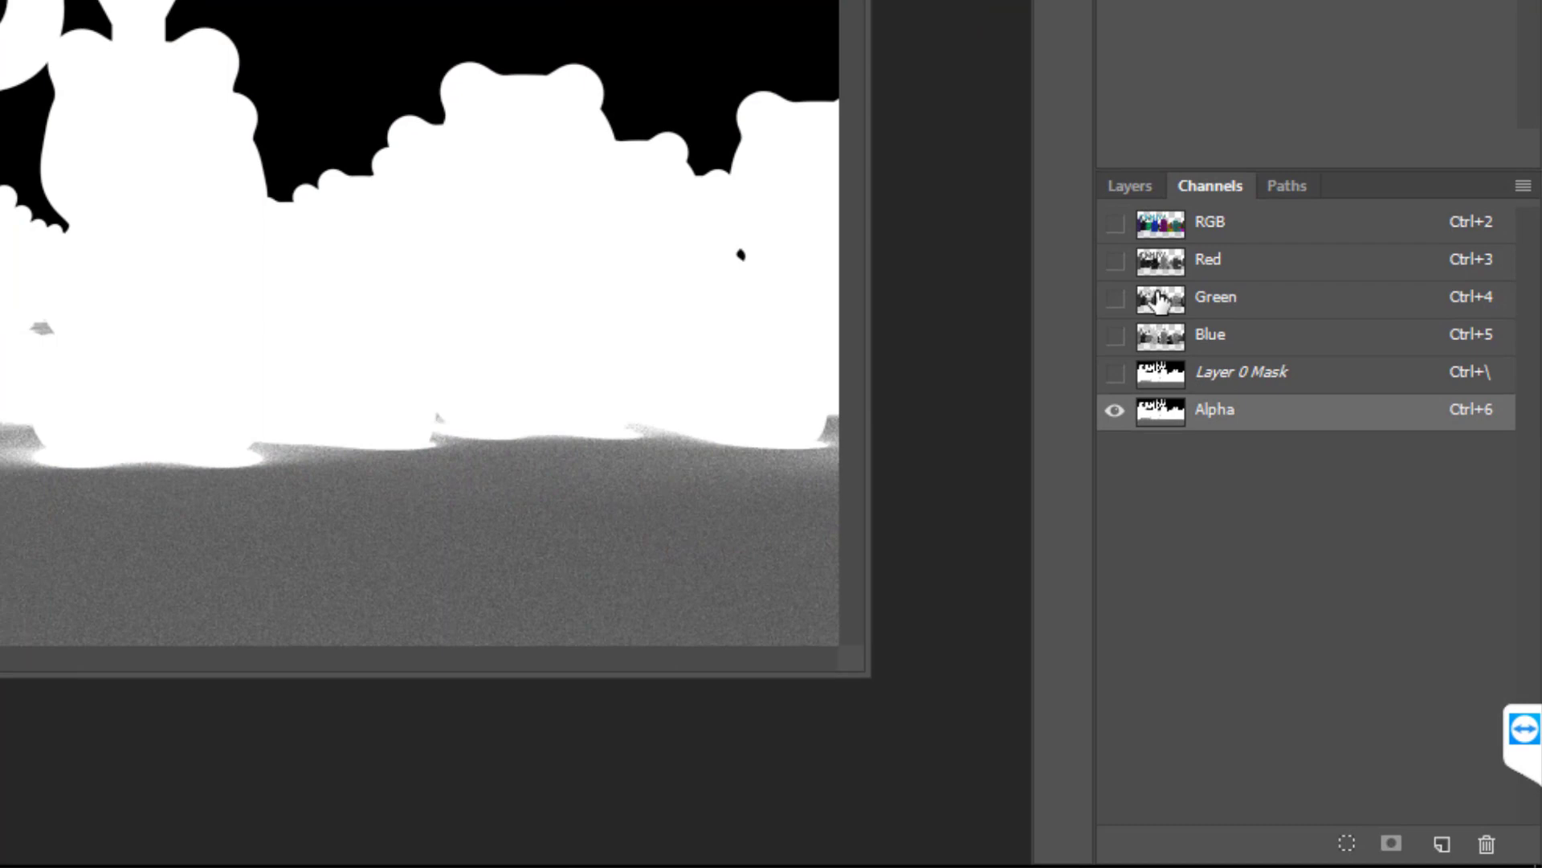
{"action": "mouse_move", "coordinate": [643, 482]}
{"action": "left_mouse_down"}
{"action": "mouse_move", "coordinate": [498, 185]}
{"action": "mouse_move", "coordinate": [440, 333]}
{"action": "left_mouse_up"}
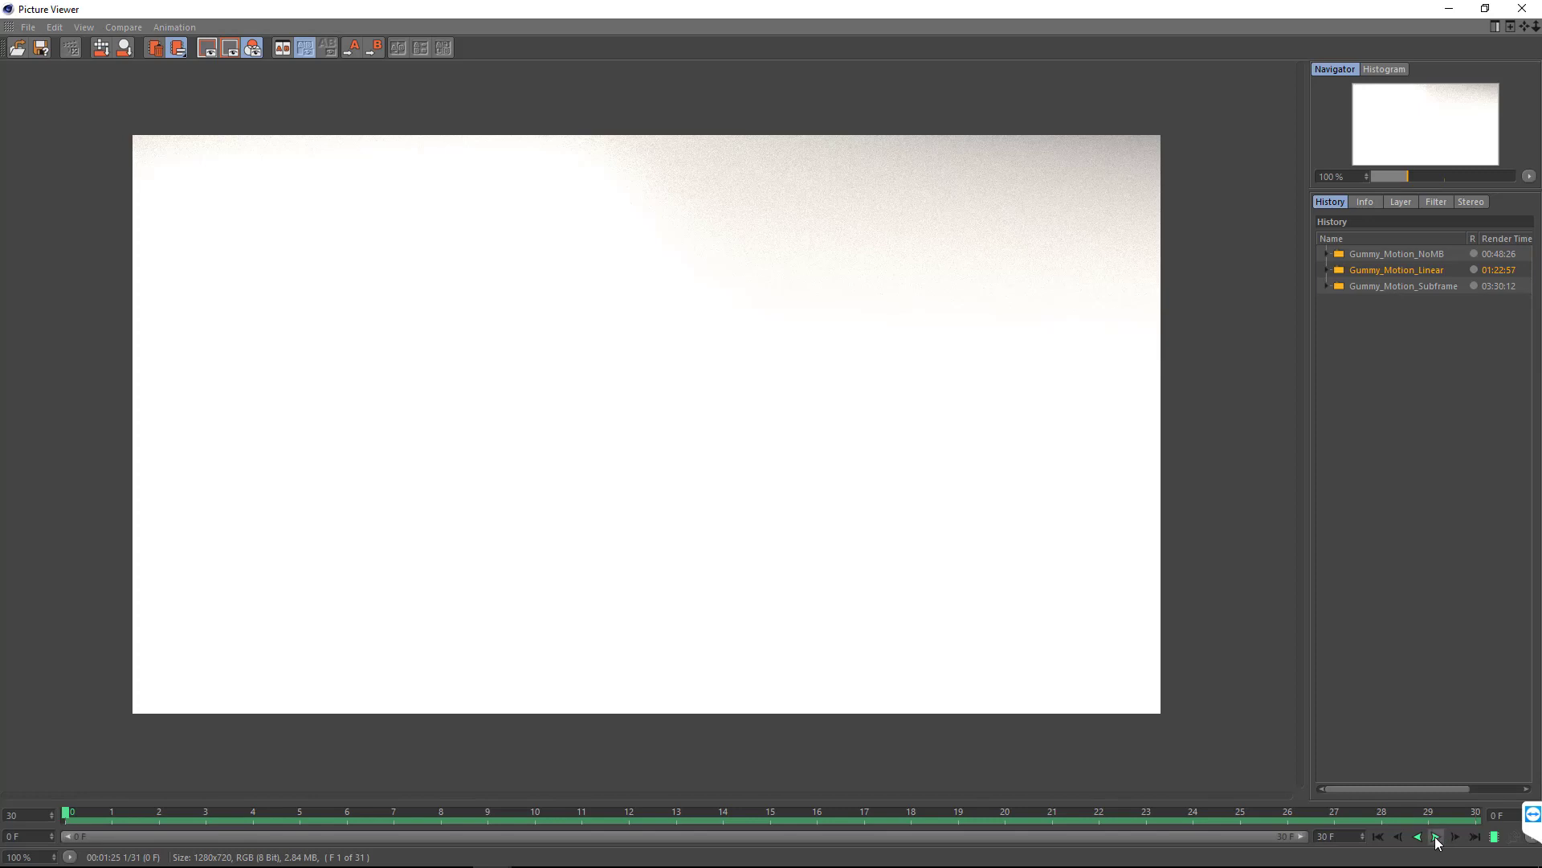
Step: Play back the motion blur renders and stop on Gummy_Motion_Subframe
{"action": "left_click", "coordinate": [1436, 836]}
{"action": "left_click", "coordinate": [1436, 837]}
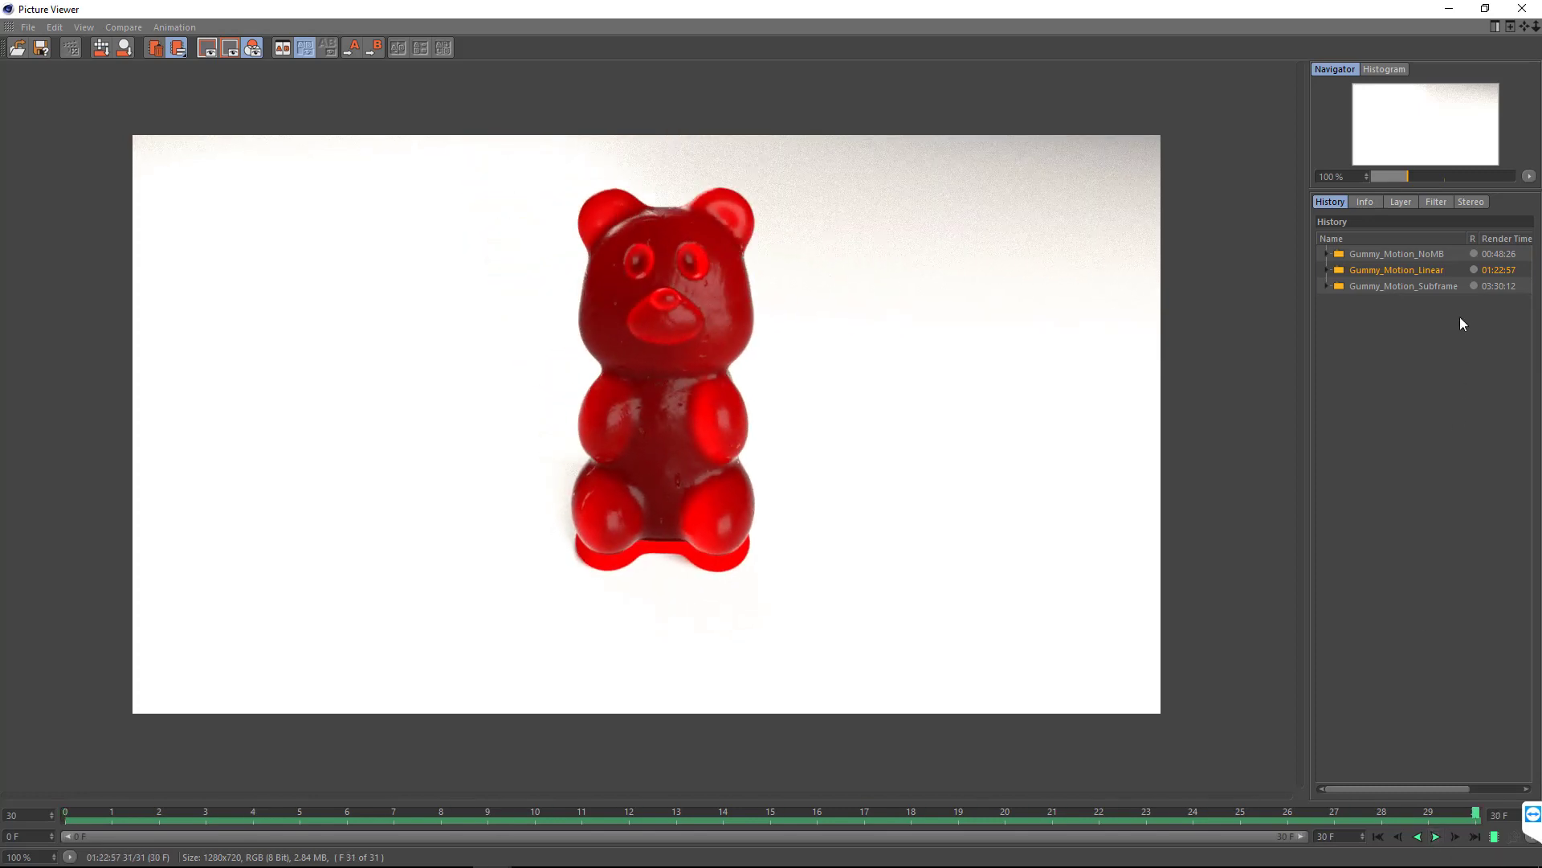
{"action": "left_click", "coordinate": [1438, 286]}
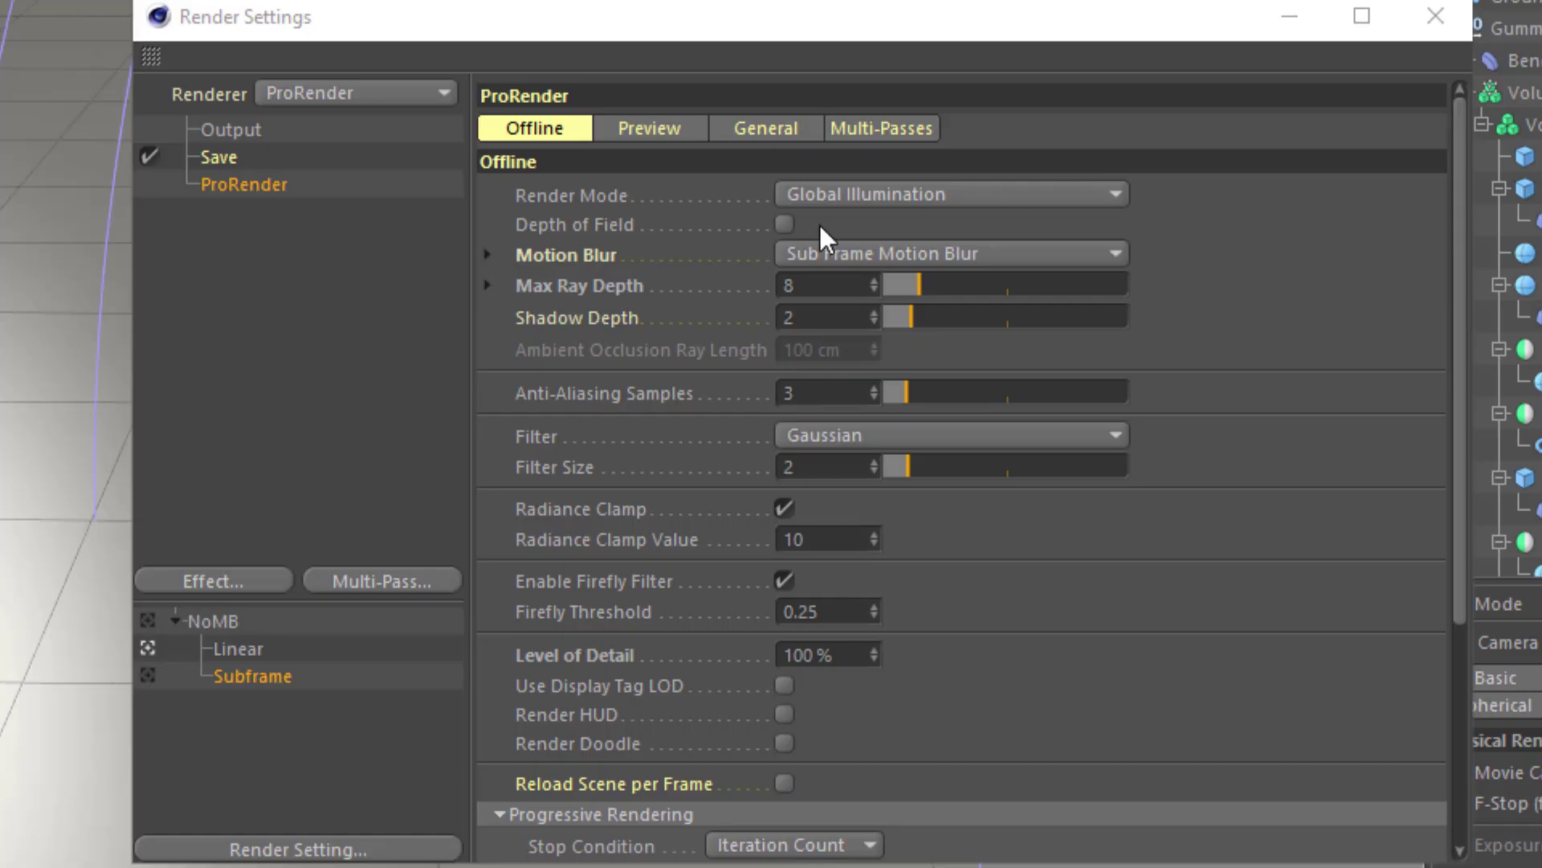
Step: Review the Sub Frame Motion Blur mode and 1/30 s shutter presets, then scrub to a later frame
{"action": "left_click", "coordinate": [924, 254]}
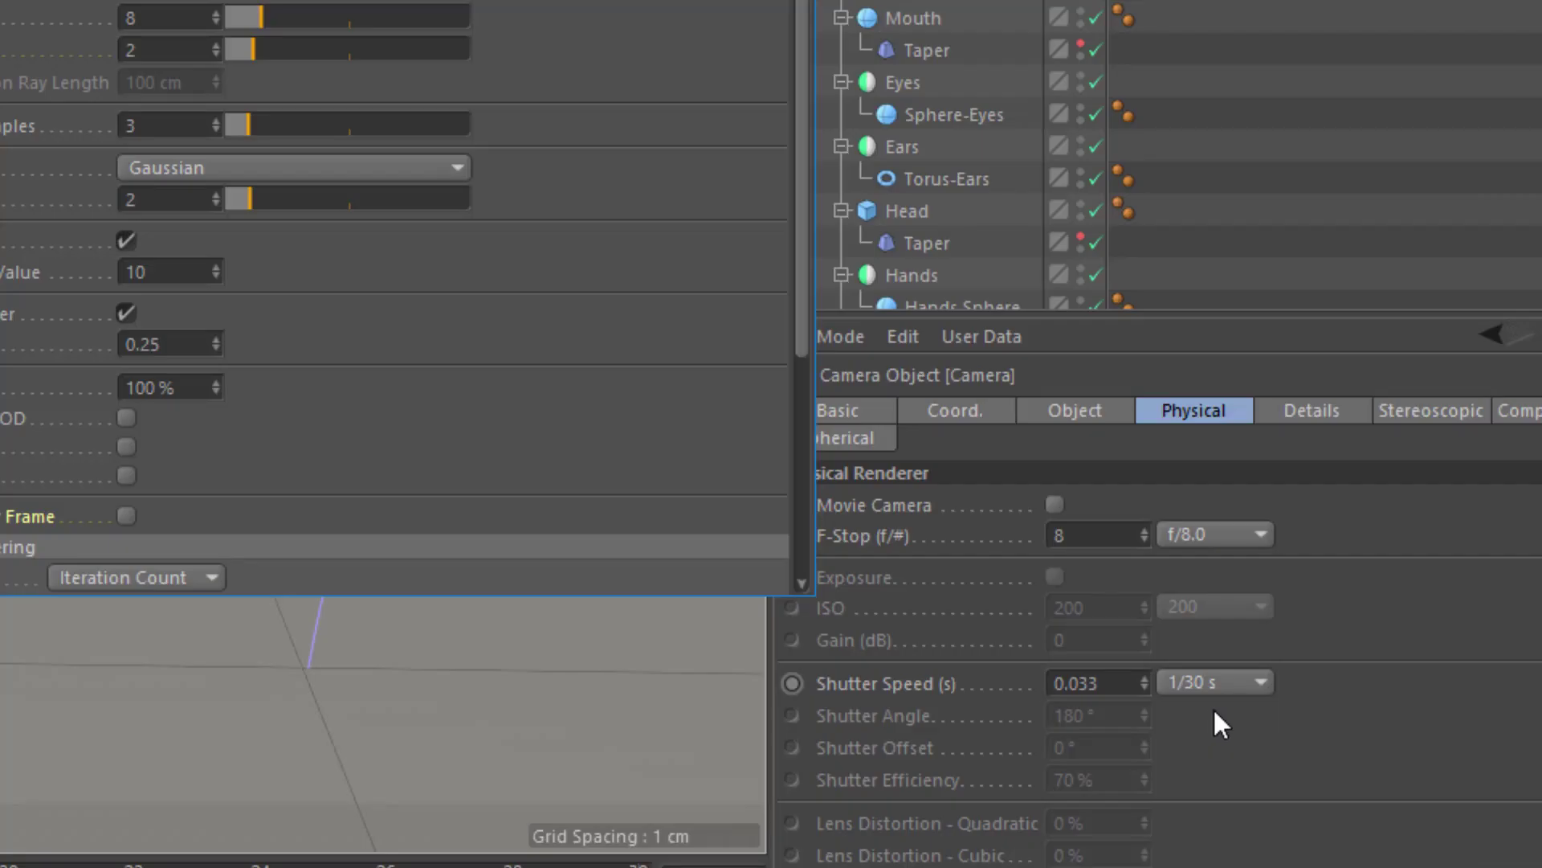
{"action": "left_click", "coordinate": [1228, 684]}
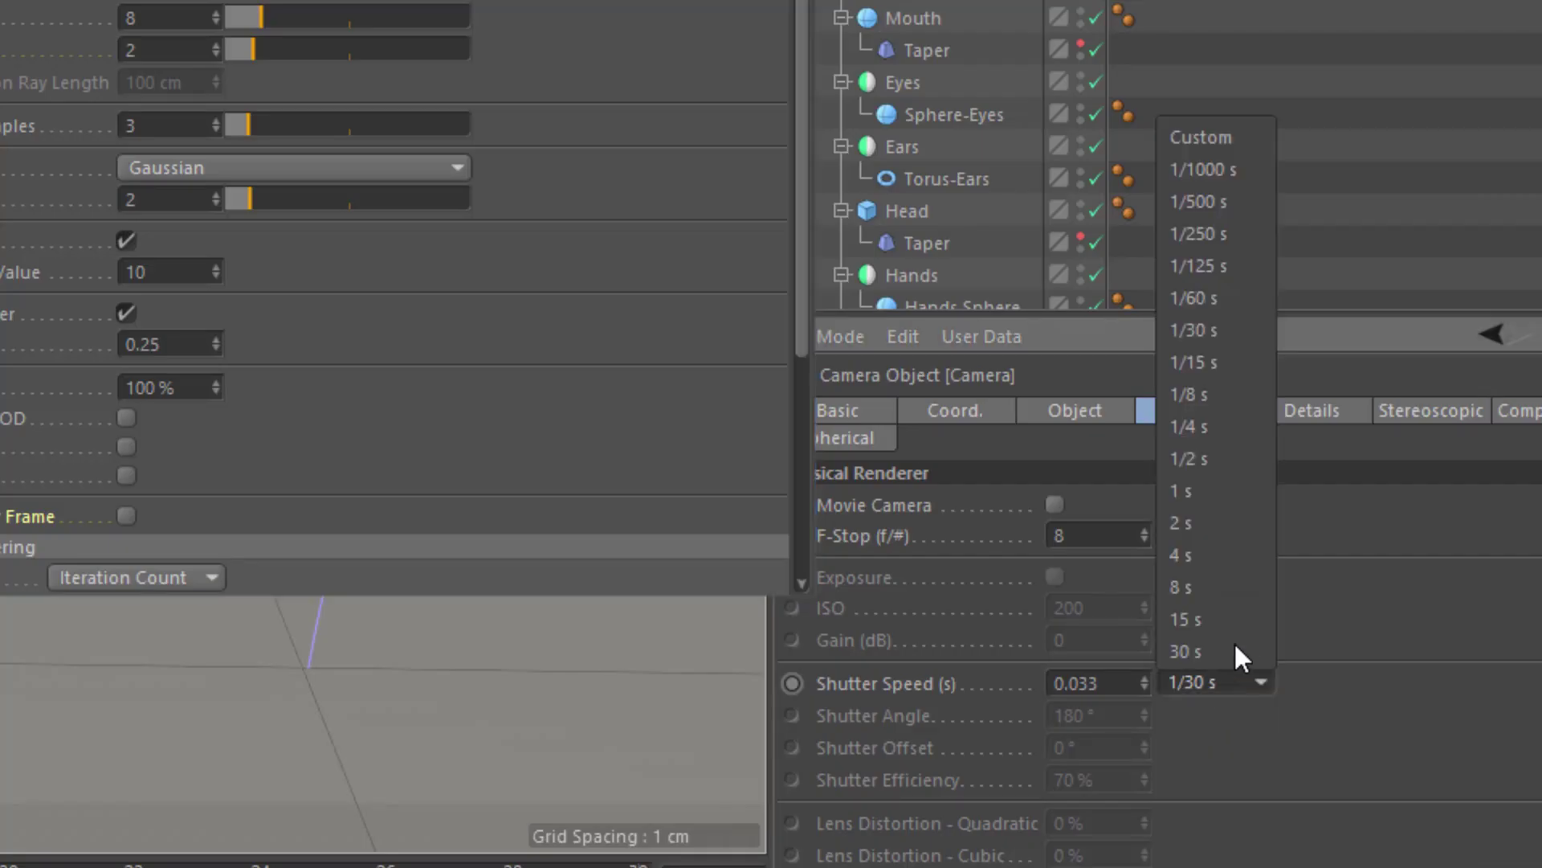
{"action": "left_click", "coordinate": [1533, 681]}
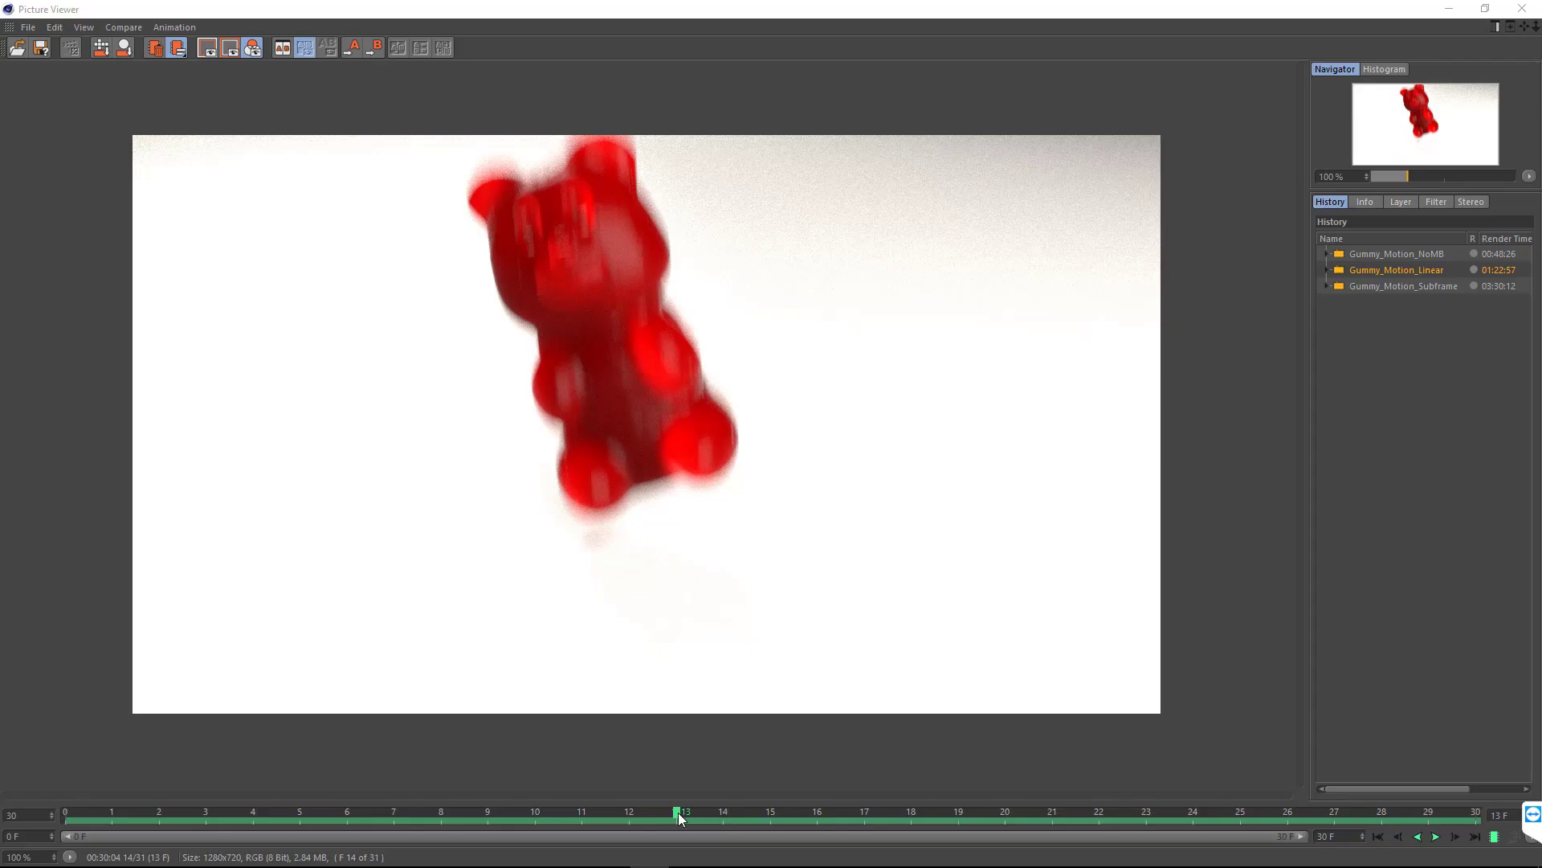
{"action": "mouse_move", "coordinate": [678, 812]}
{"action": "left_mouse_down"}
{"action": "mouse_move", "coordinate": [827, 834]}
{"action": "mouse_move", "coordinate": [1073, 811]}
{"action": "mouse_move", "coordinate": [920, 812]}
{"action": "left_mouse_up"}
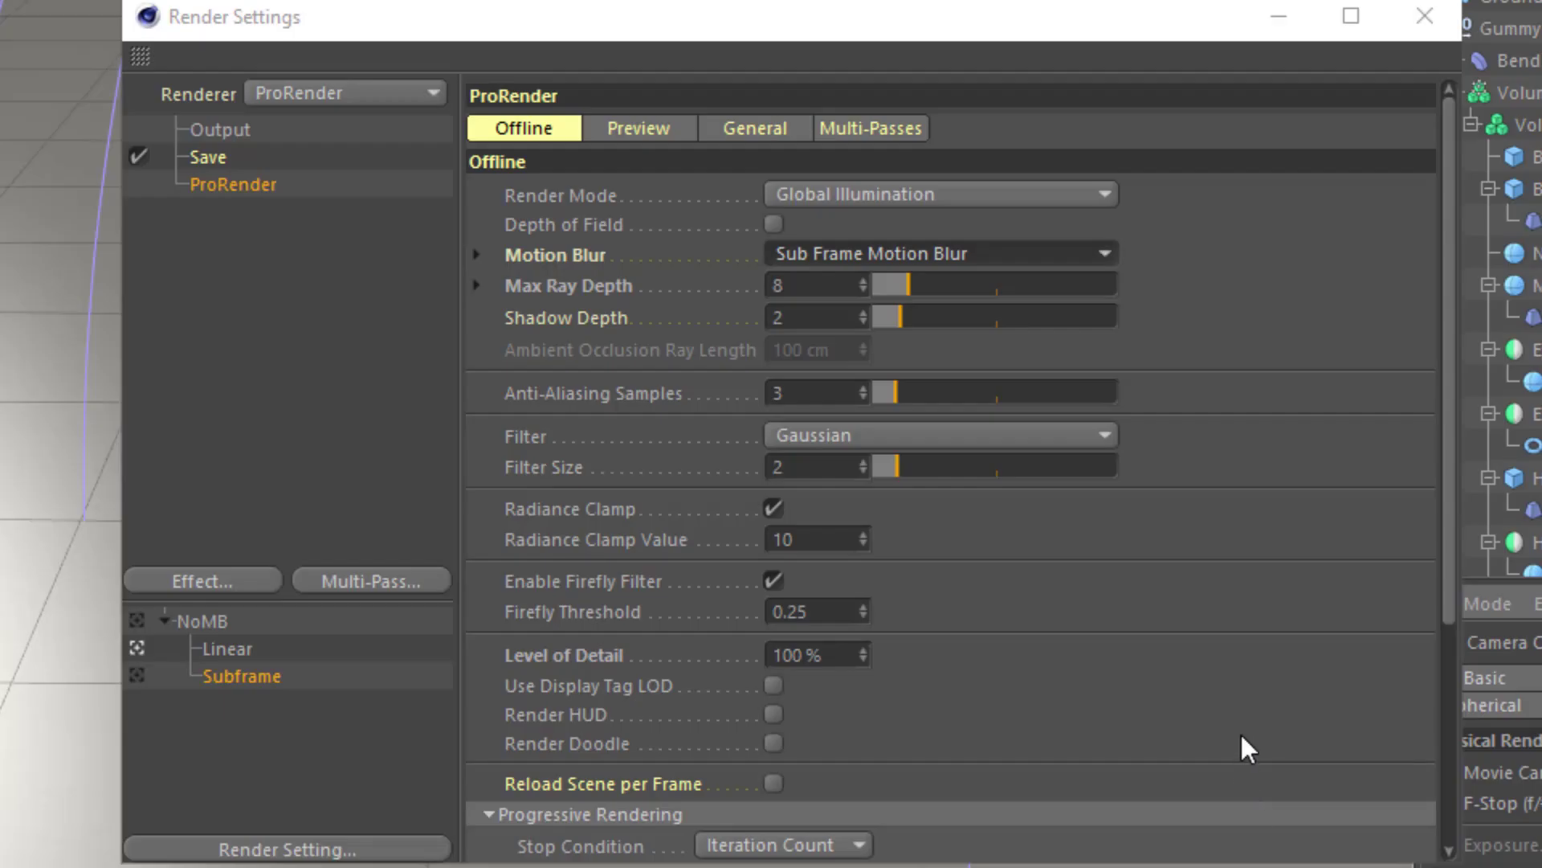
Step: Expand Max Ray Depth in the Offline settings to show diffuse, glossy and refraction depths
{"action": "scroll", "coordinate": [1242, 737], "scroll_direction": "down", "scroll_amount": 5}
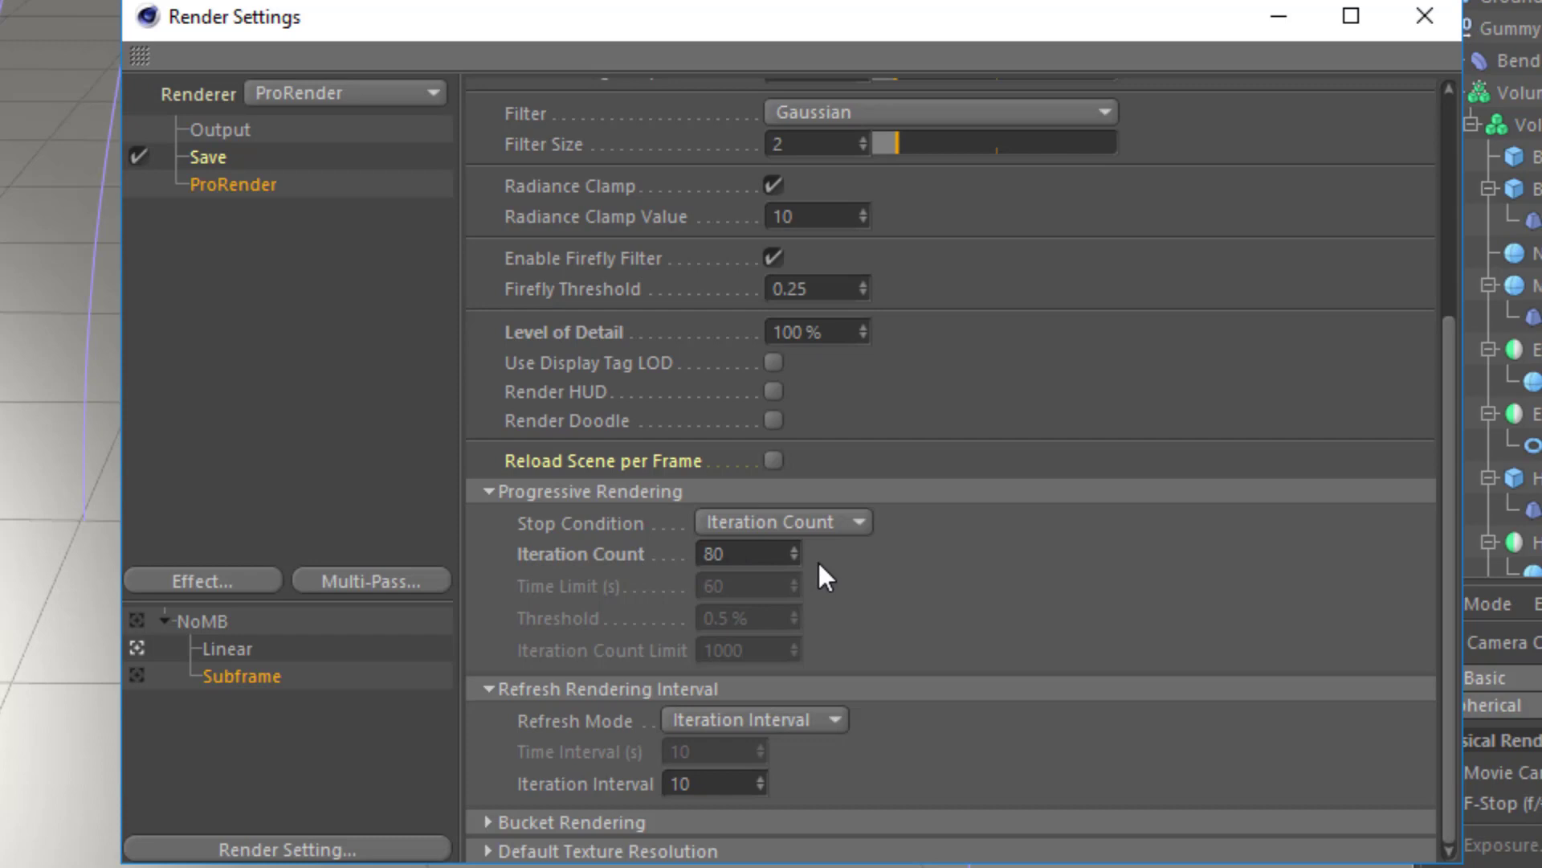
{"action": "scroll", "coordinate": [818, 561], "scroll_direction": "up", "scroll_amount": 5}
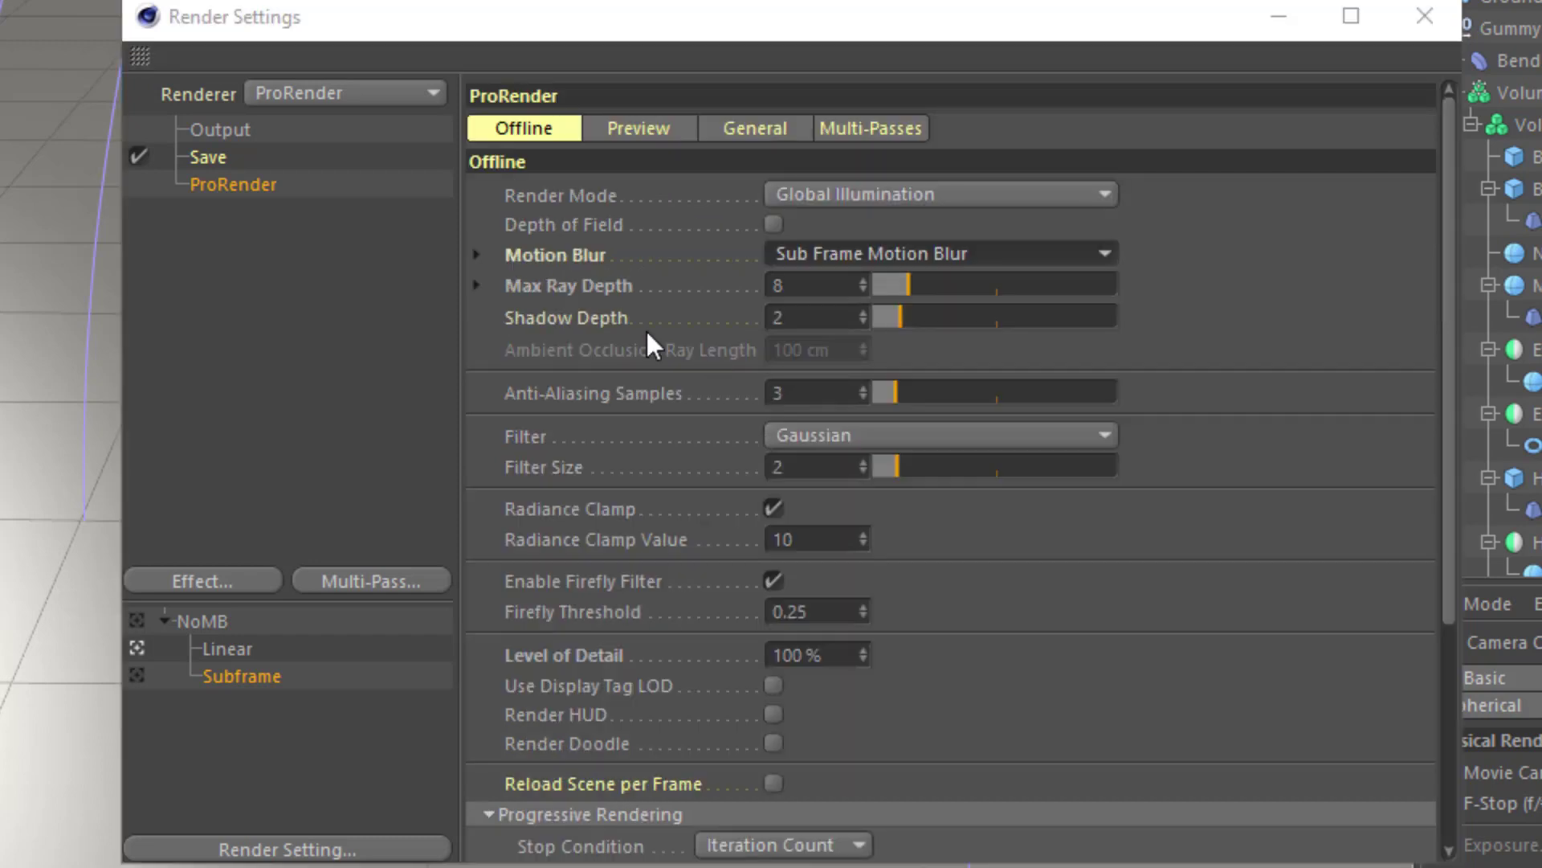
{"action": "left_click", "coordinate": [476, 285]}
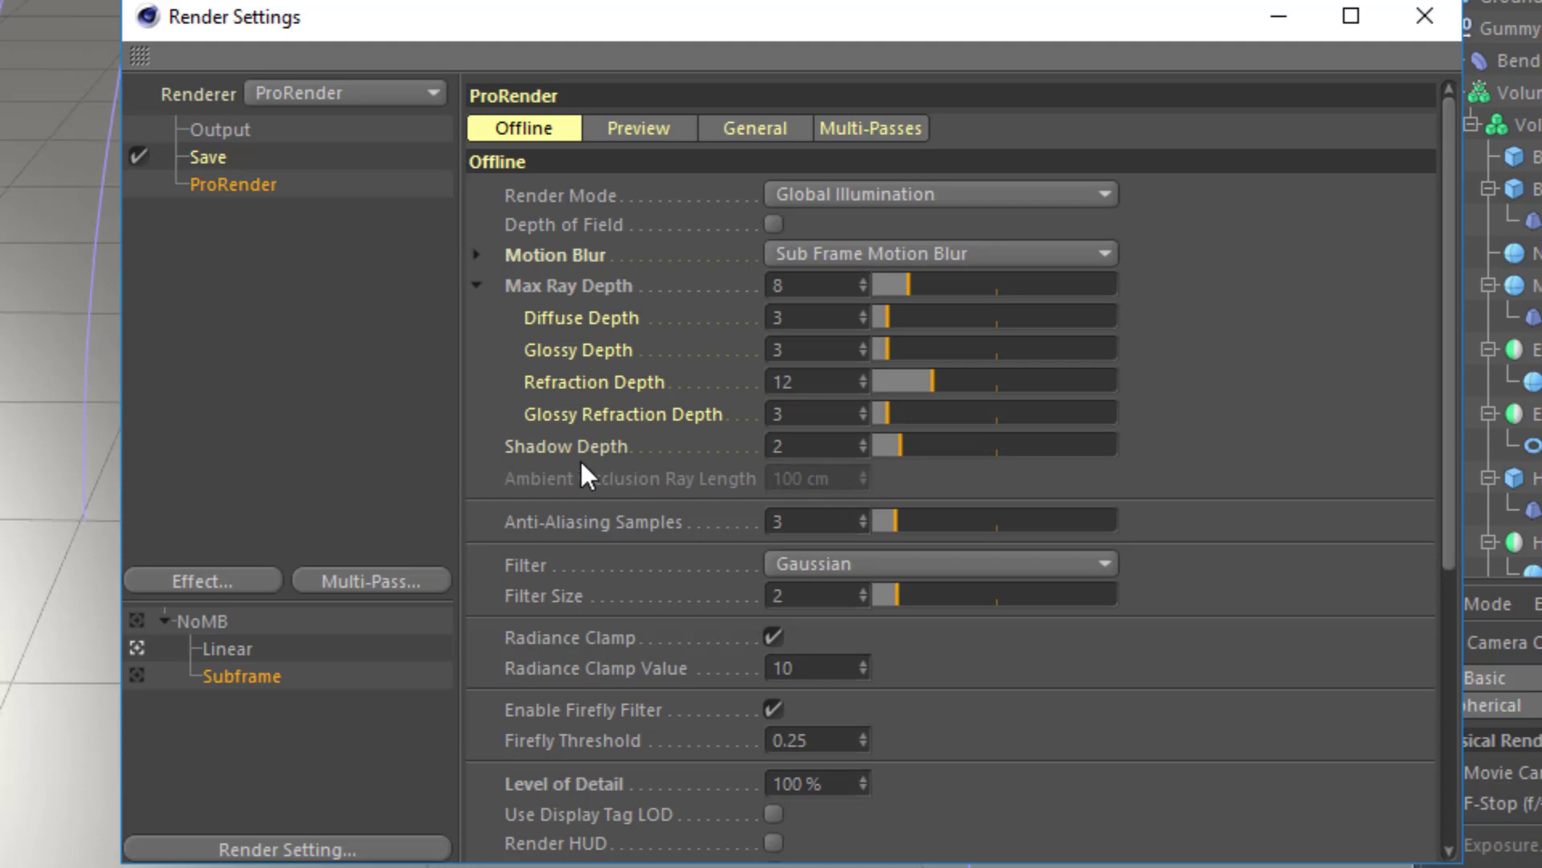
Step: Set the ProRender seed to 20 in the General settings
{"action": "left_click", "coordinate": [778, 130]}
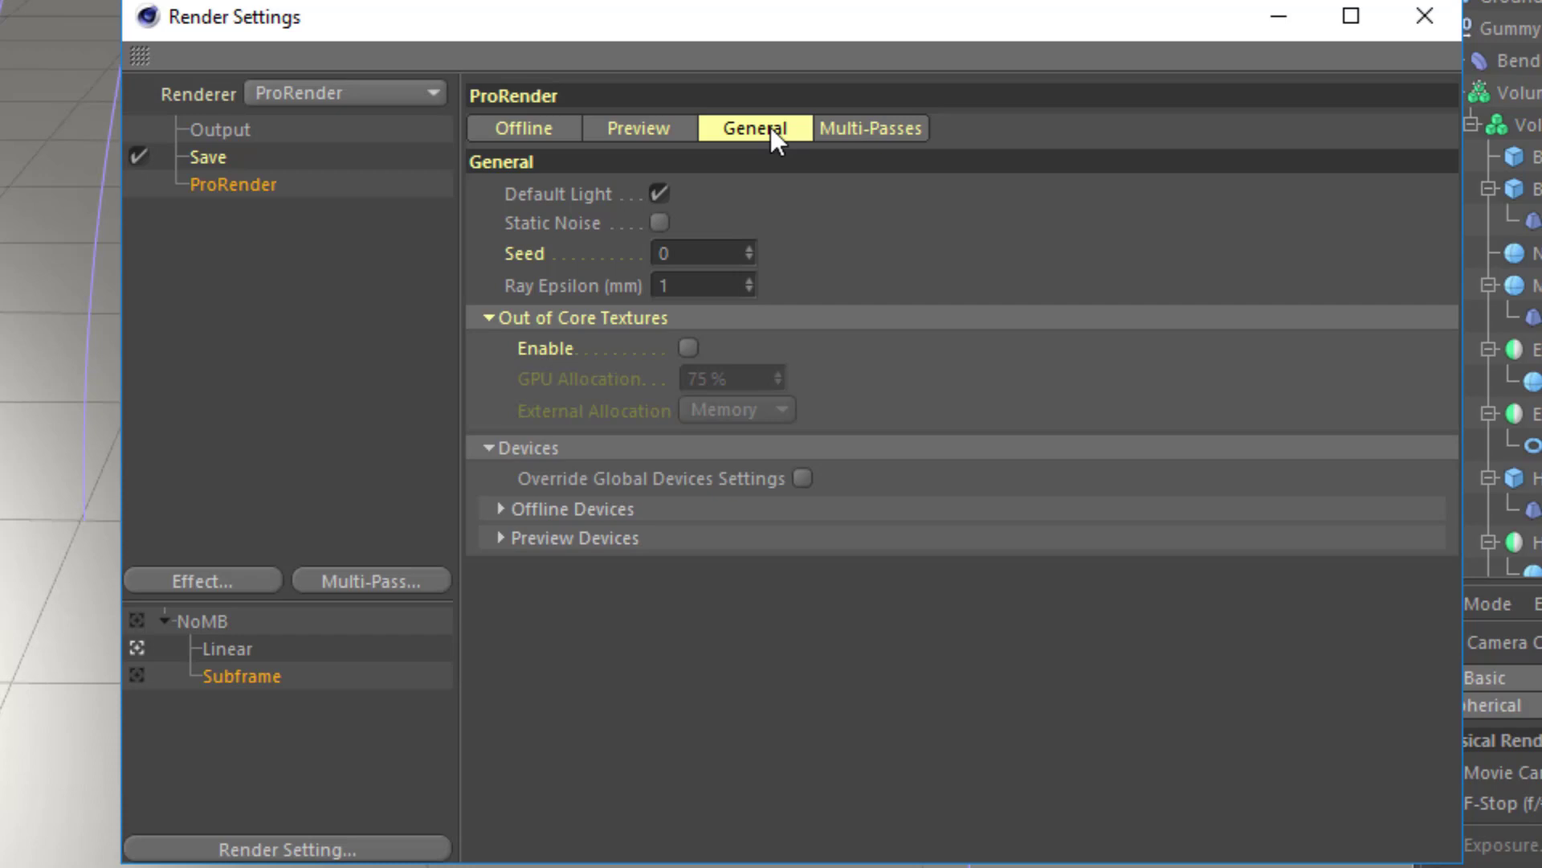
{"action": "left_click", "coordinate": [689, 259]}
{"action": "left_click_drag", "start_coordinate": [689, 258], "coordinate": [590, 263]}
{"action": "type", "text": "20"}
{"action": "key", "text": "Return"}
Step: Enable Out of Core Textures with External Allocation set to Disk
{"action": "left_click", "coordinate": [687, 347]}
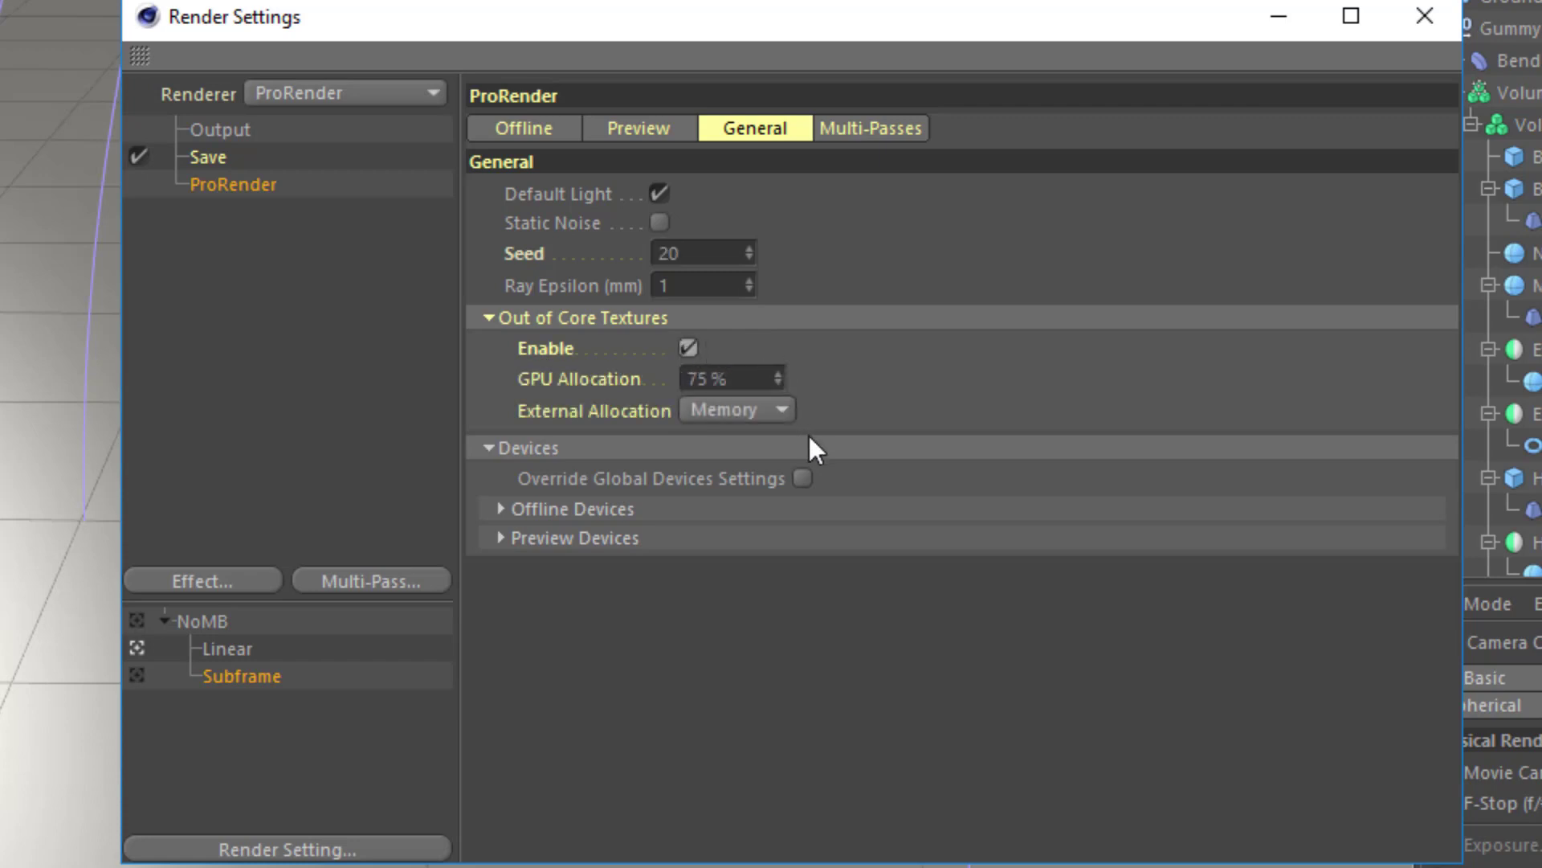
{"action": "left_click", "coordinate": [784, 412]}
{"action": "left_click", "coordinate": [784, 476]}
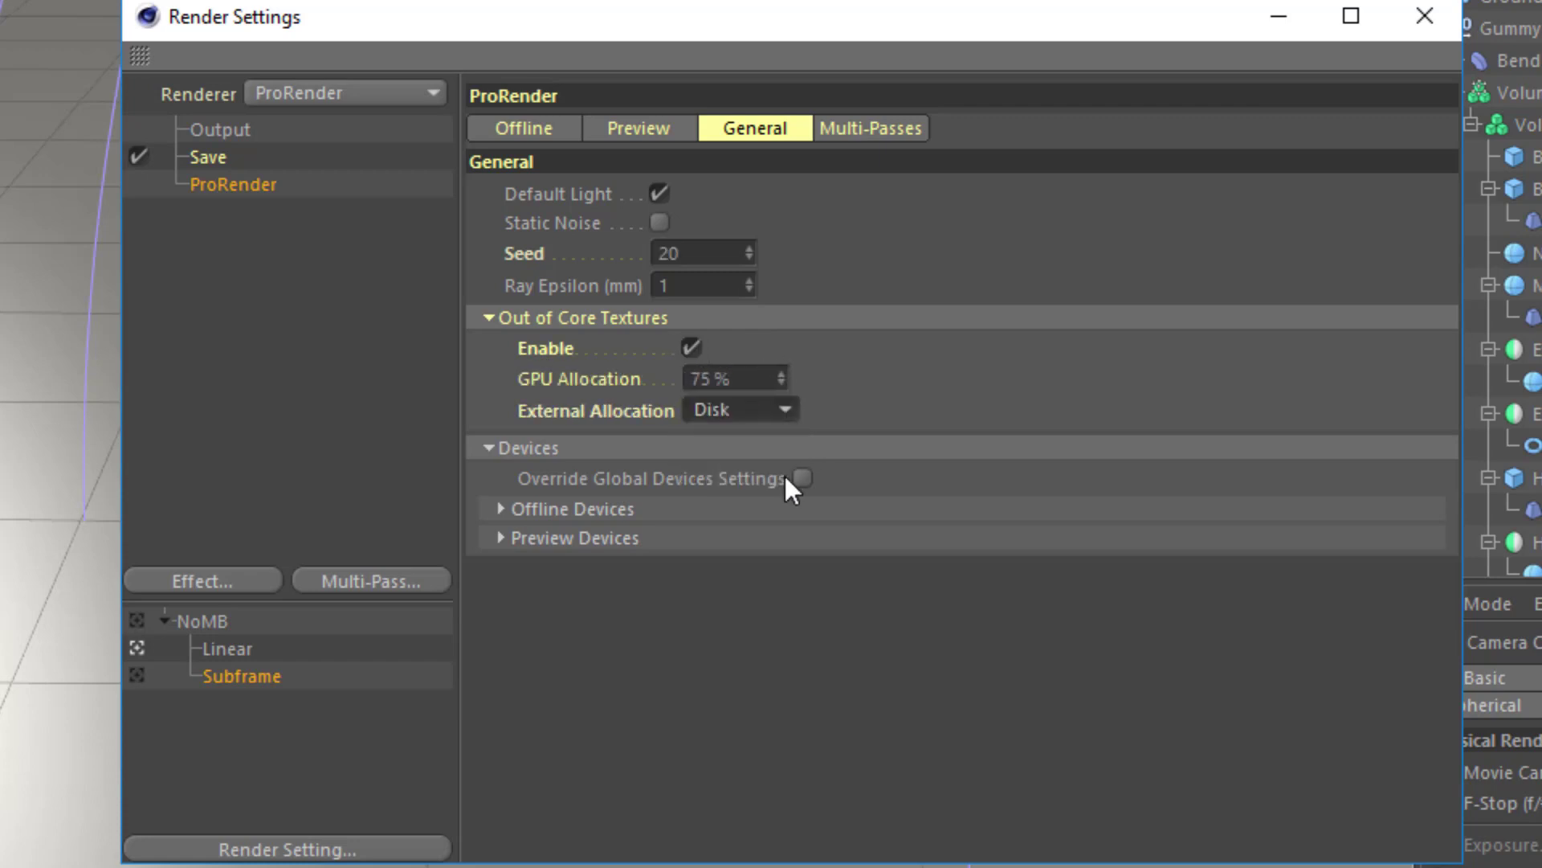